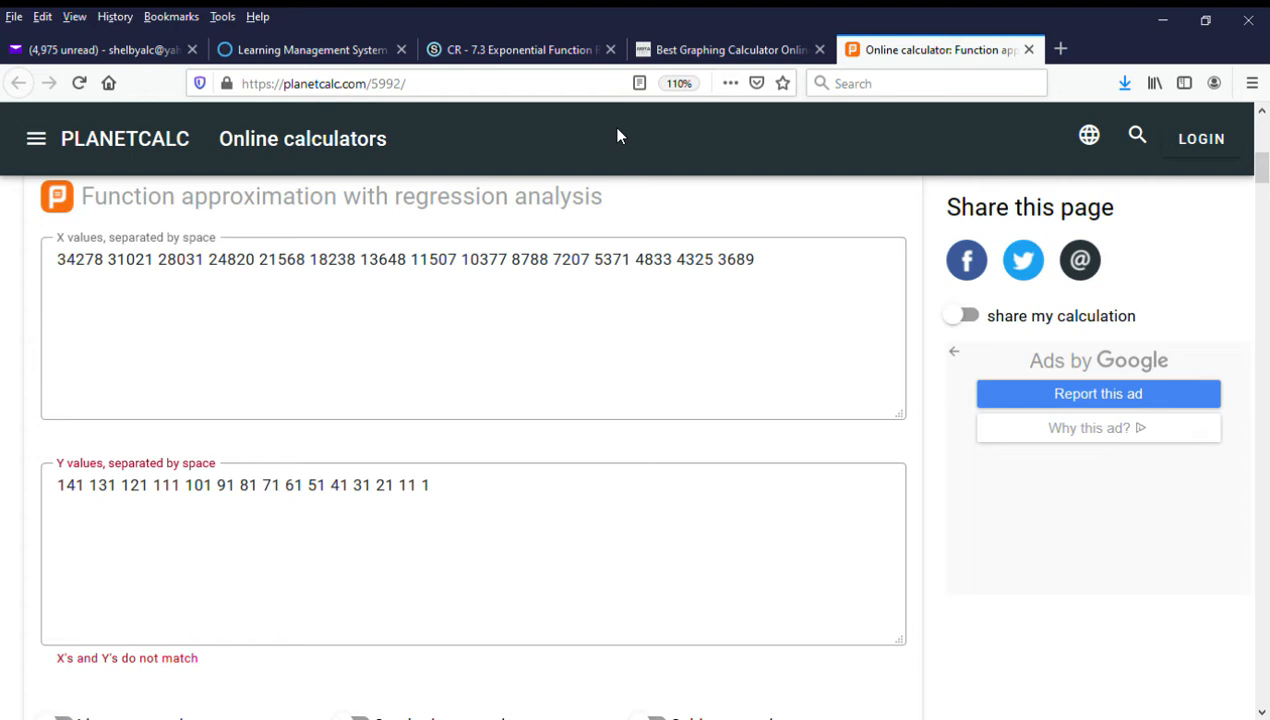
# Review how the first X value pairs with the first Y value, and check the last entries of the Y list.
pyautogui.click(96, 268)
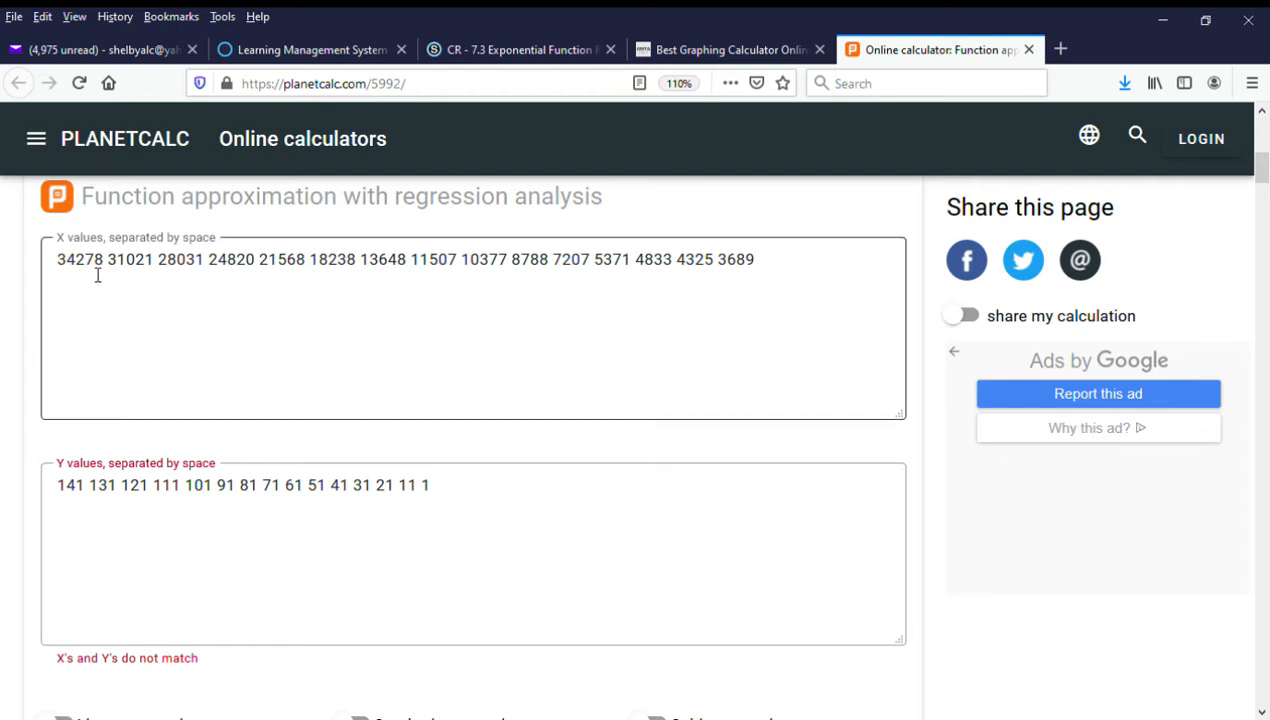
pyautogui.moveTo(108, 267); pyautogui.dragTo(58, 266)
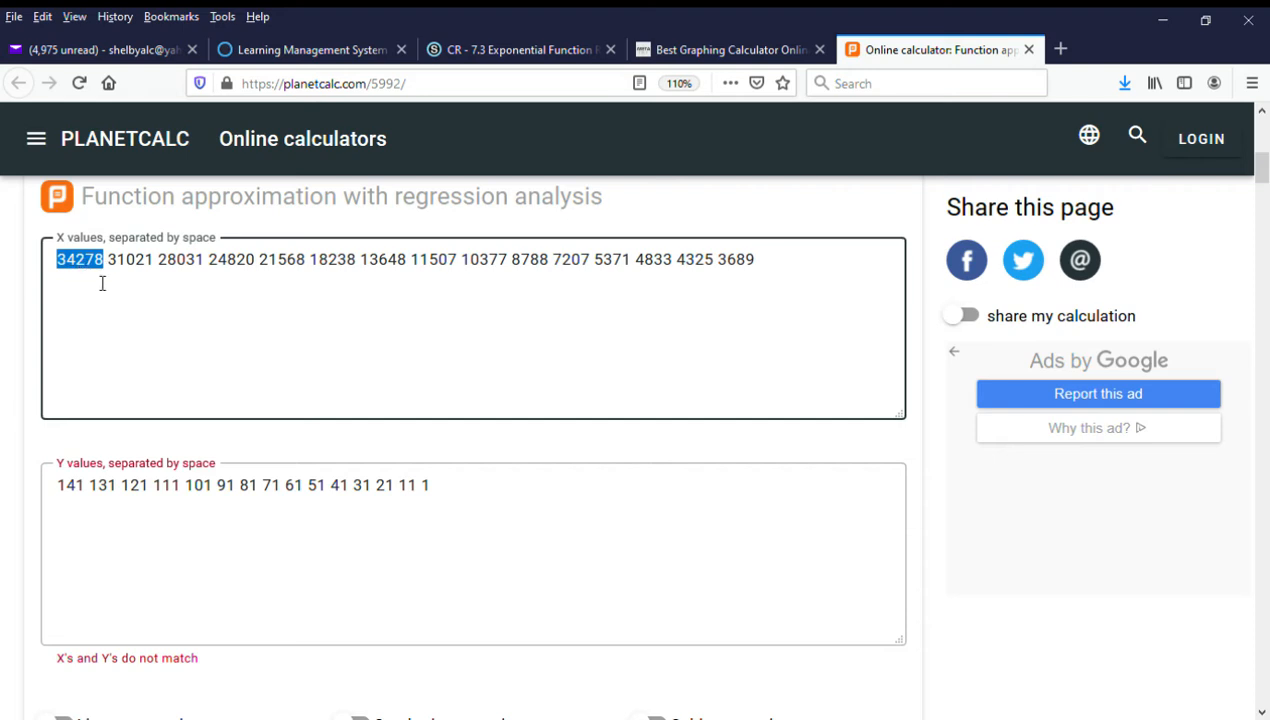
pyautogui.click(102, 282)
pyautogui.click(82, 499)
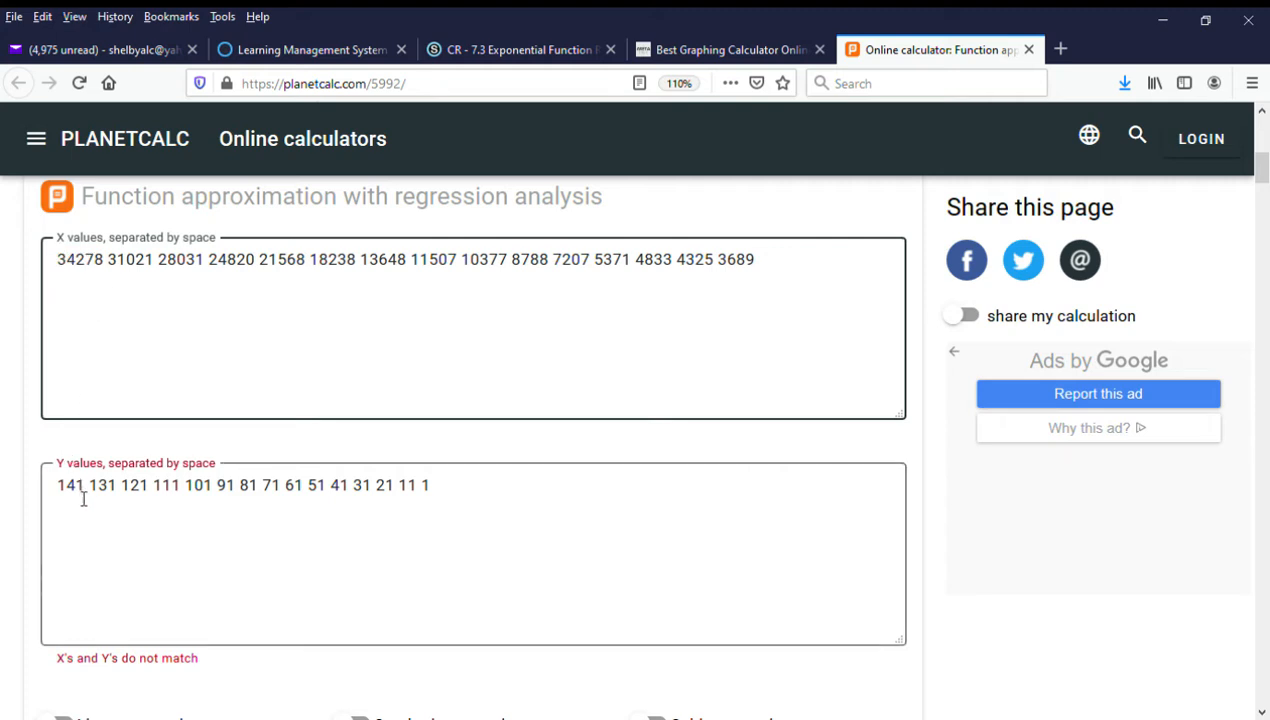
pyautogui.doubleClick(68, 492)
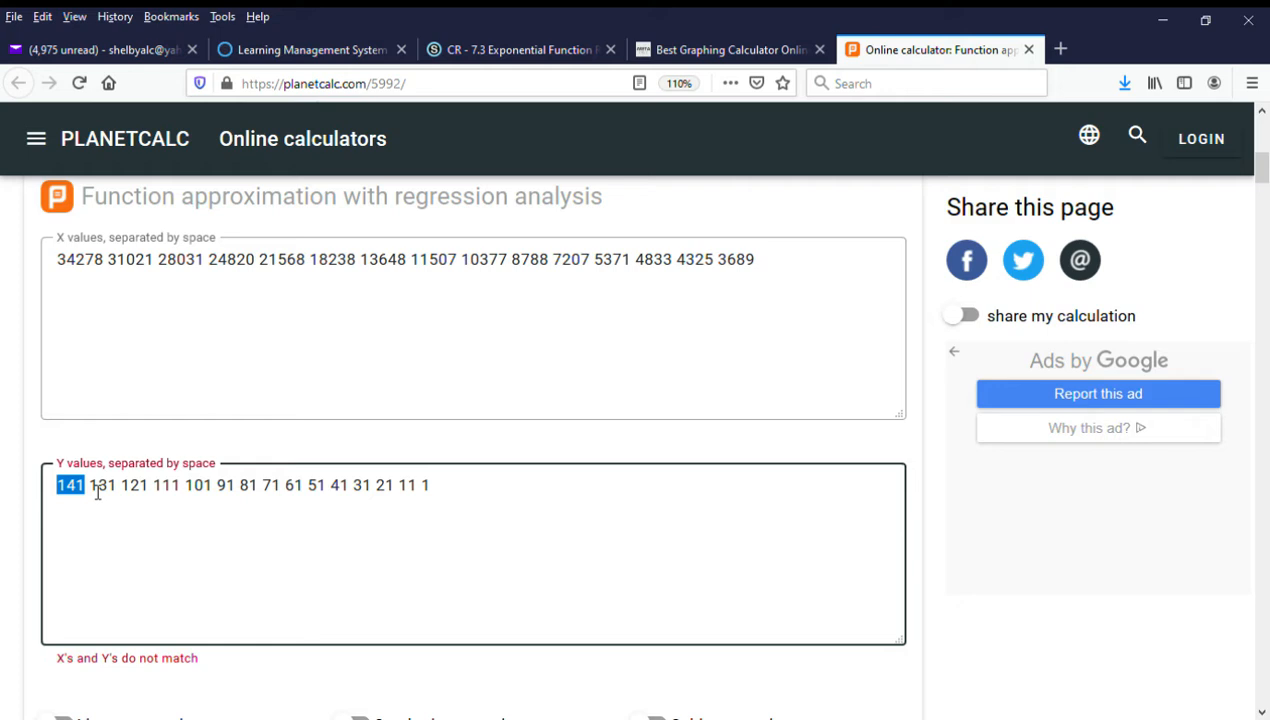
pyautogui.doubleClick(433, 493)
pyautogui.click(422, 487)
pyautogui.doubleClick(409, 490)
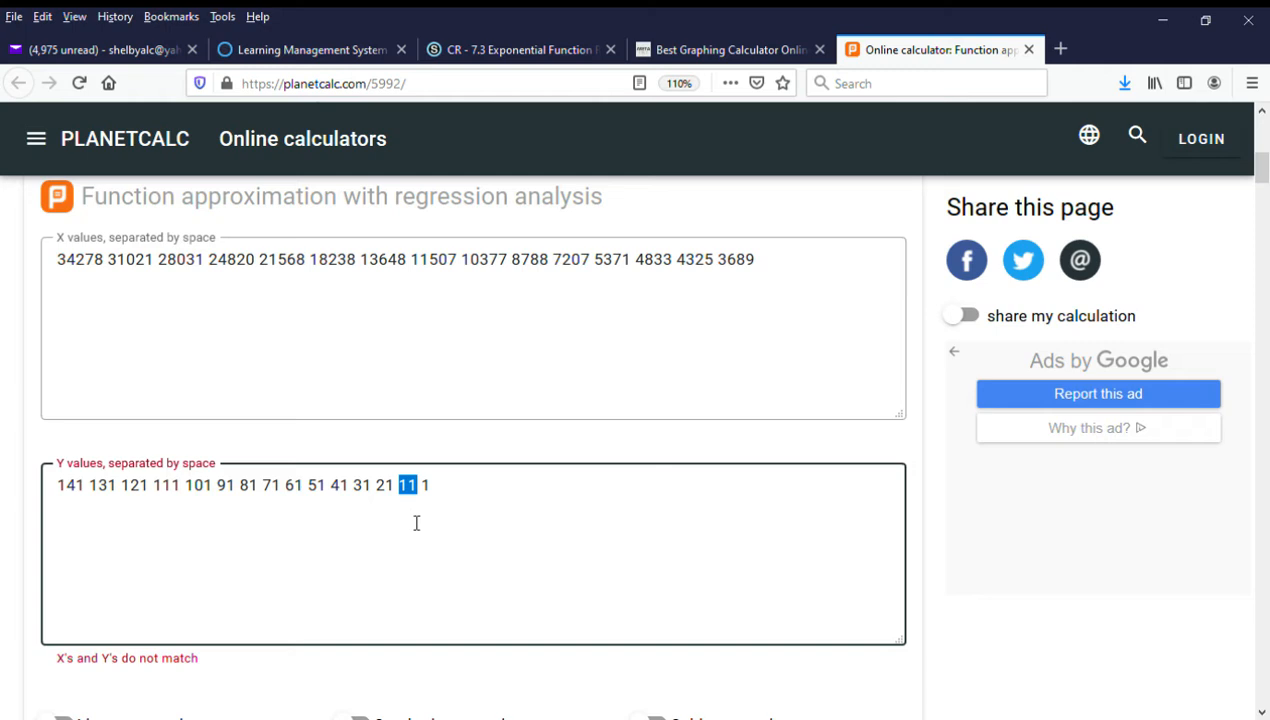
pyautogui.click(472, 503)
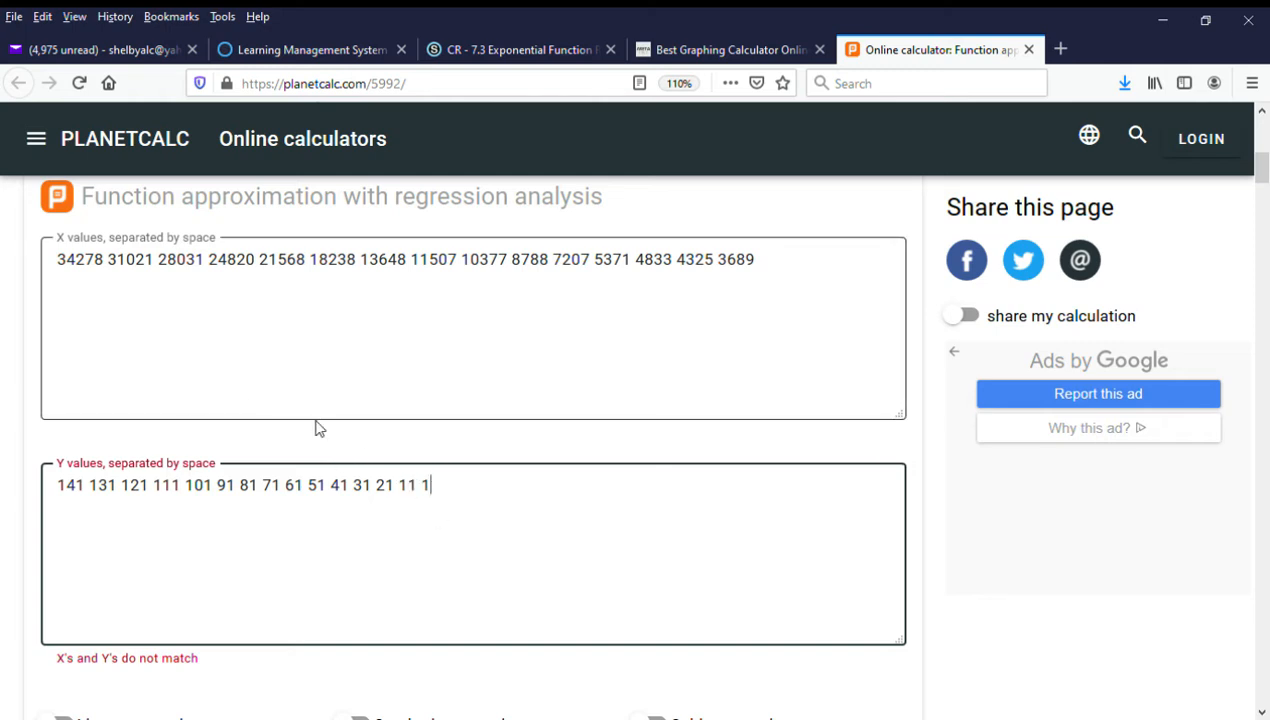
pyautogui.scroll(-2, 340, 442)
pyautogui.scroll(2, 323, 425)
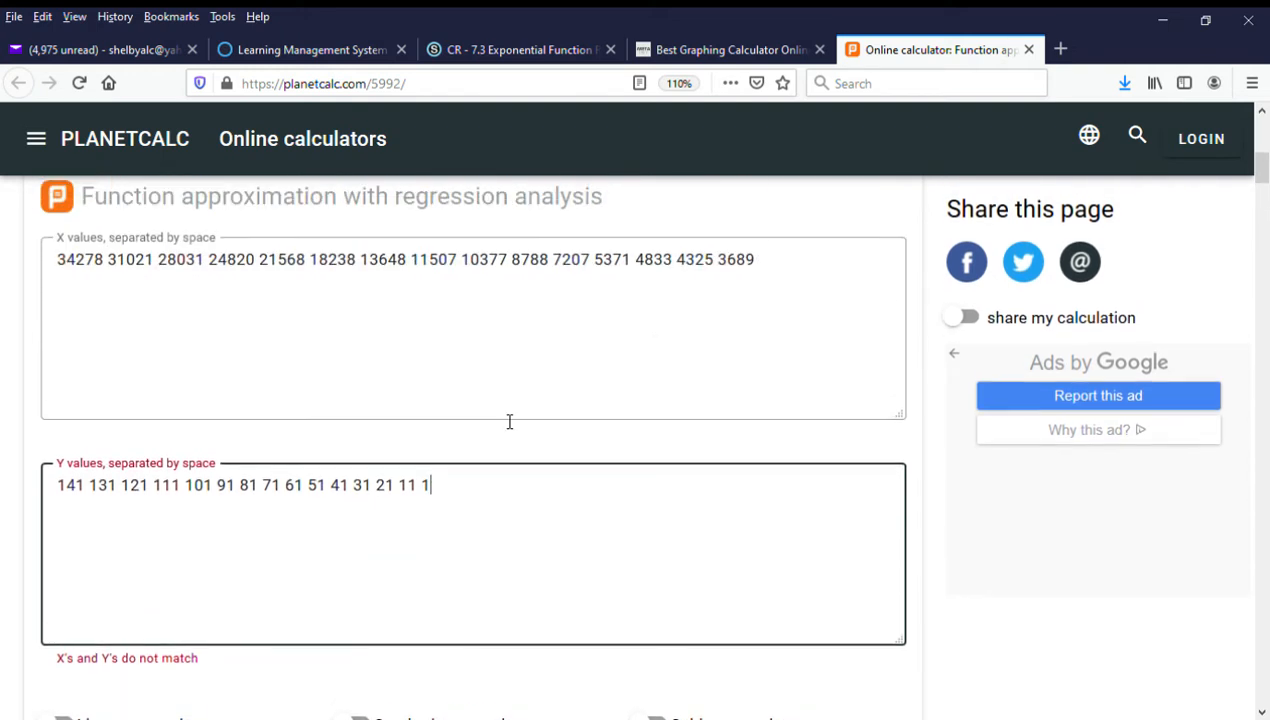
pyautogui.click(376, 490)
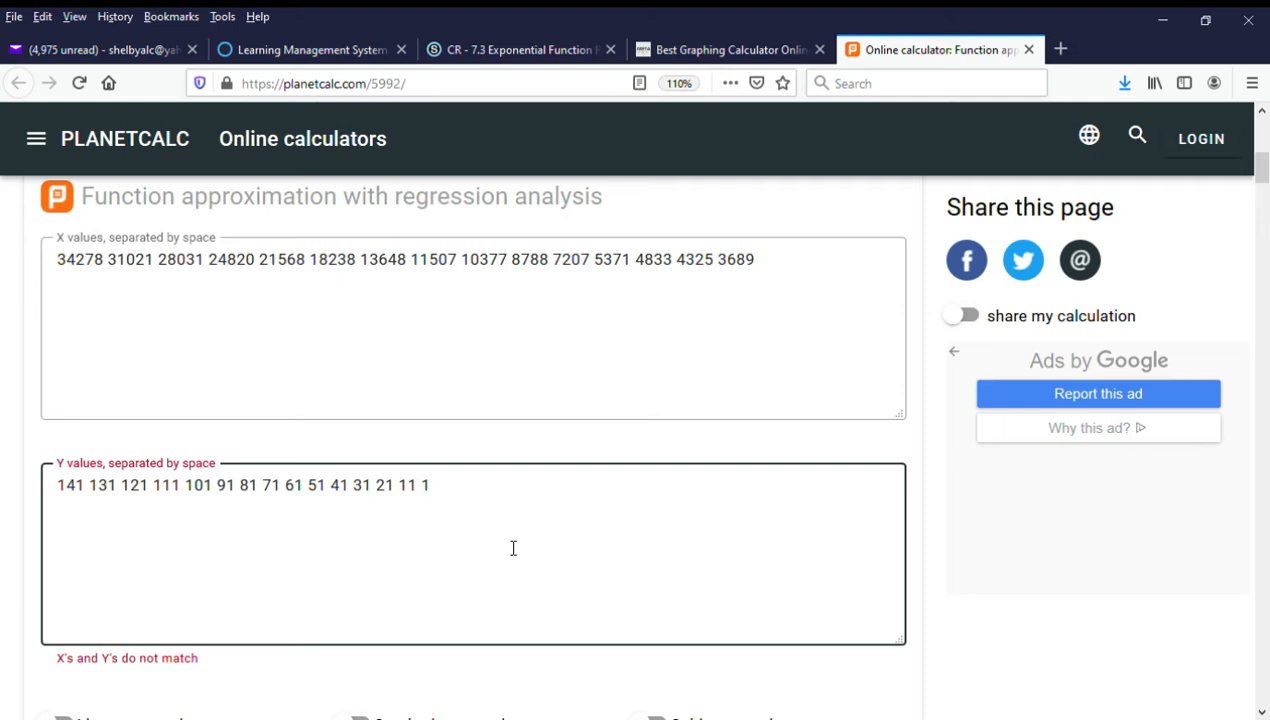
# Try splitting the X value 13648 with a space after 13, and remove the space again.
pyautogui.click(383, 260)
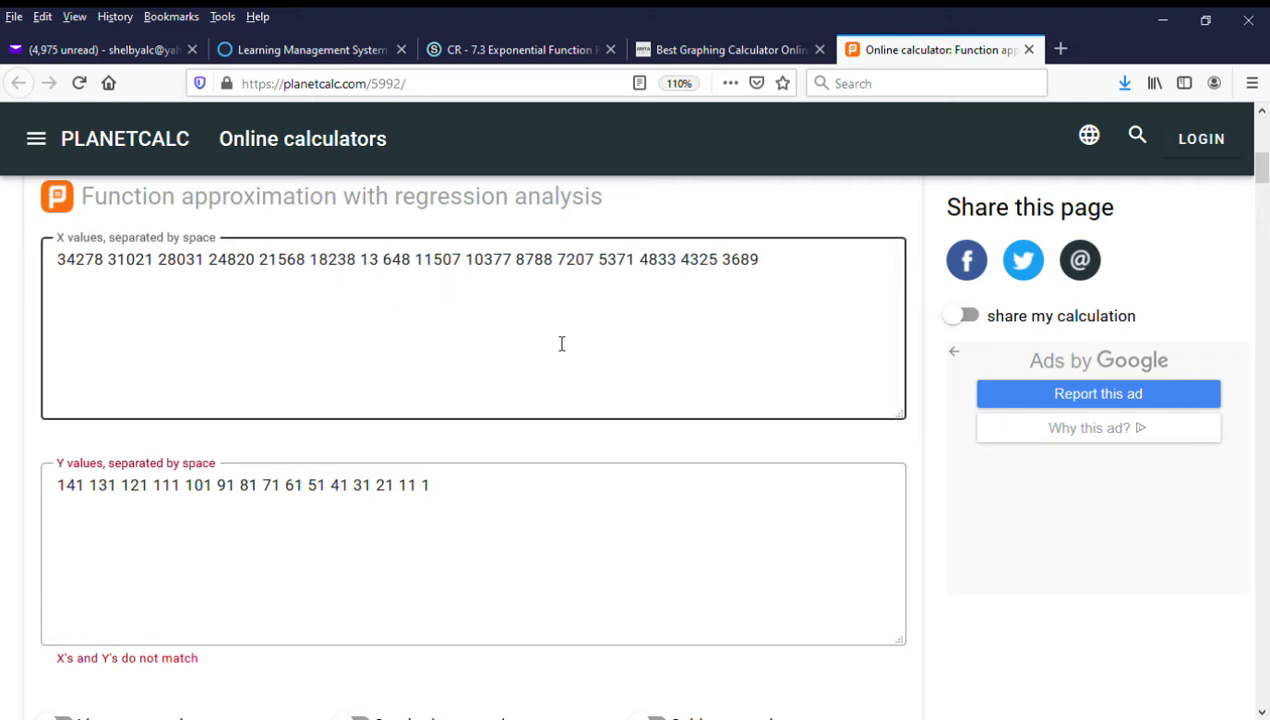
pyautogui.doubleClick(384, 267)
pyautogui.press('BackSpace')
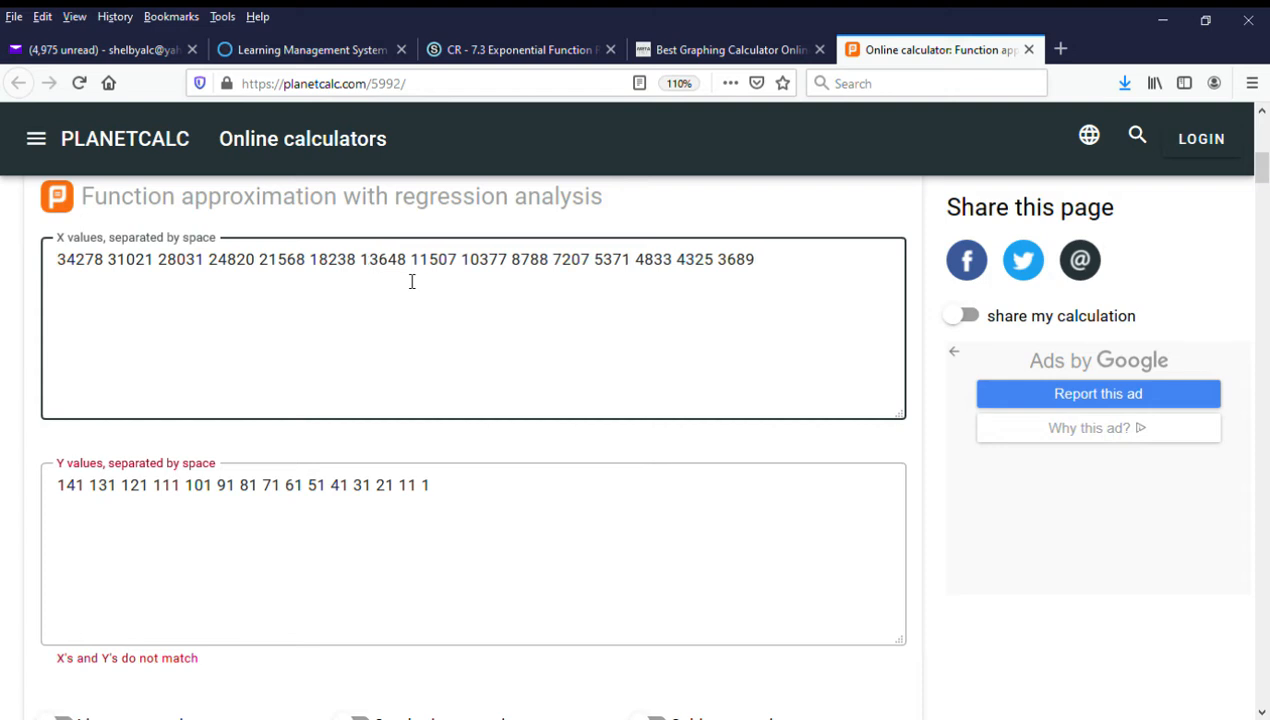
pyautogui.click(411, 282)
pyautogui.doubleClick(410, 262)
pyautogui.click(450, 264)
# Set the calculation precision to 20 digits after the decimal point and calculate the logarithmic regression.
pyautogui.scroll(-5, 440, 440)
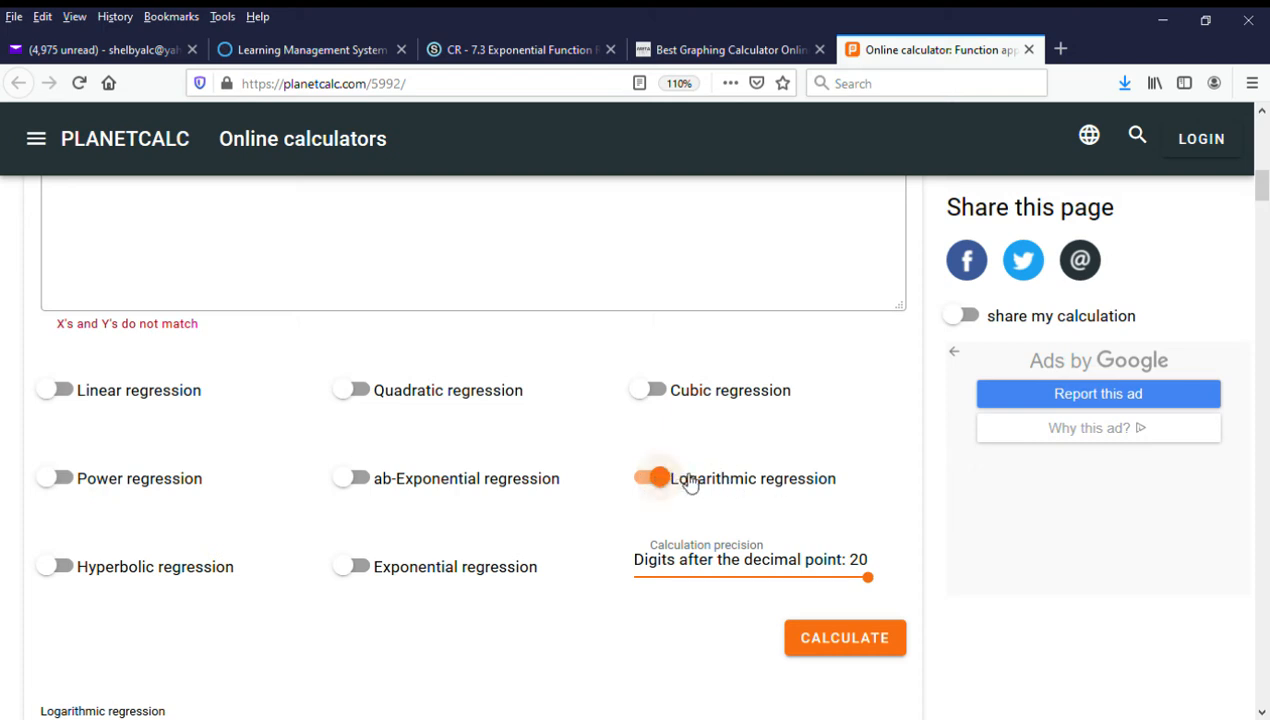
pyautogui.moveTo(867, 577); pyautogui.dragTo(972, 615)
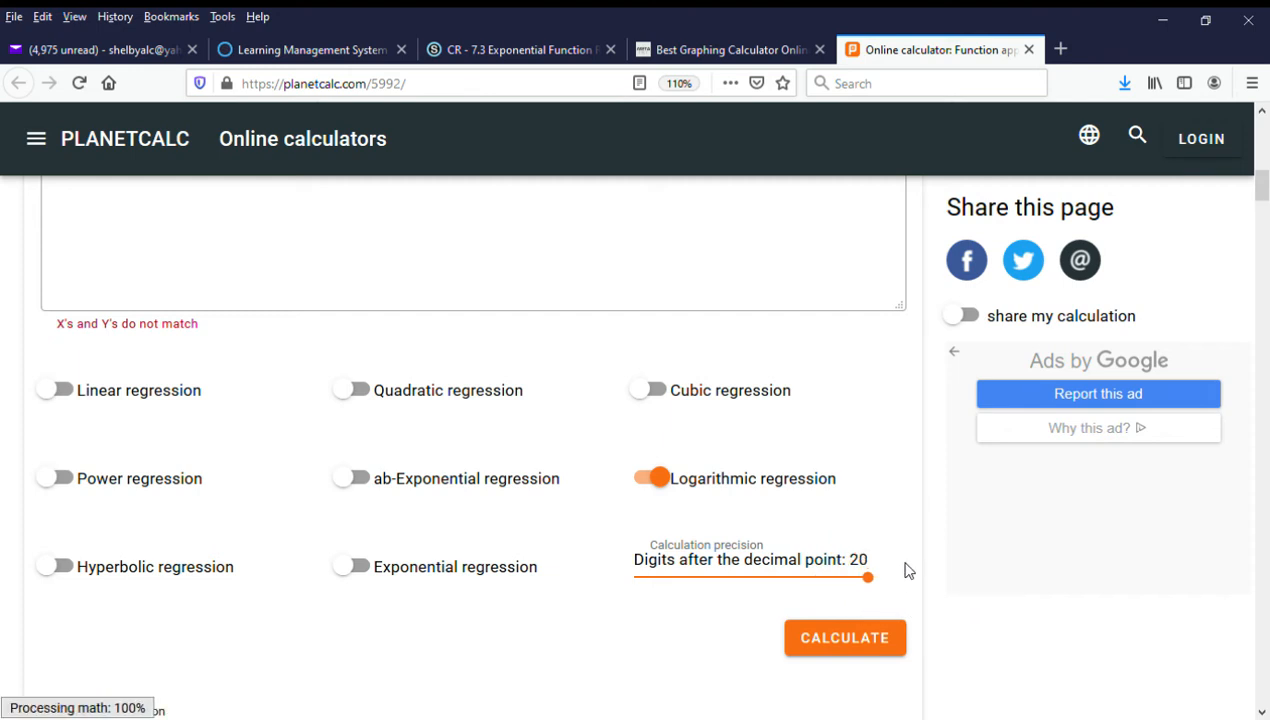
pyautogui.click(879, 644)
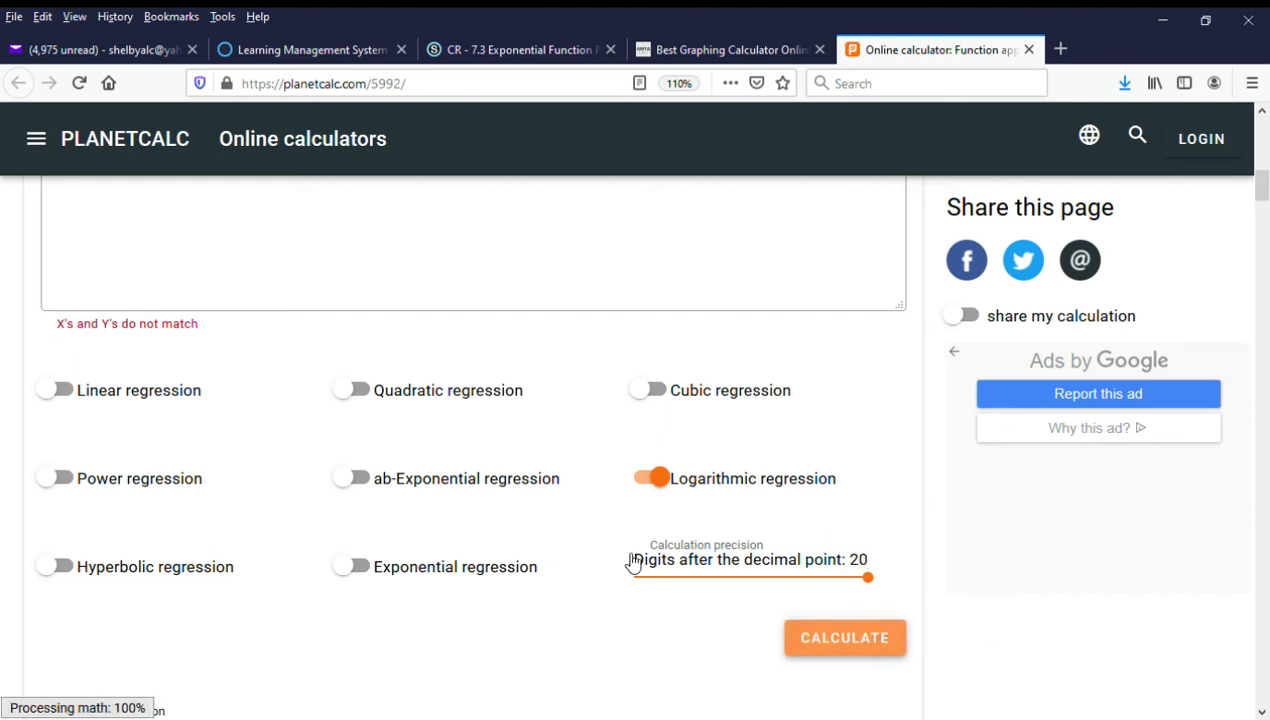
# Examine the logarithmic regression equation, its correlation coefficient and how the curve fits the plotted points.
pyautogui.scroll(-3, 573, 606)
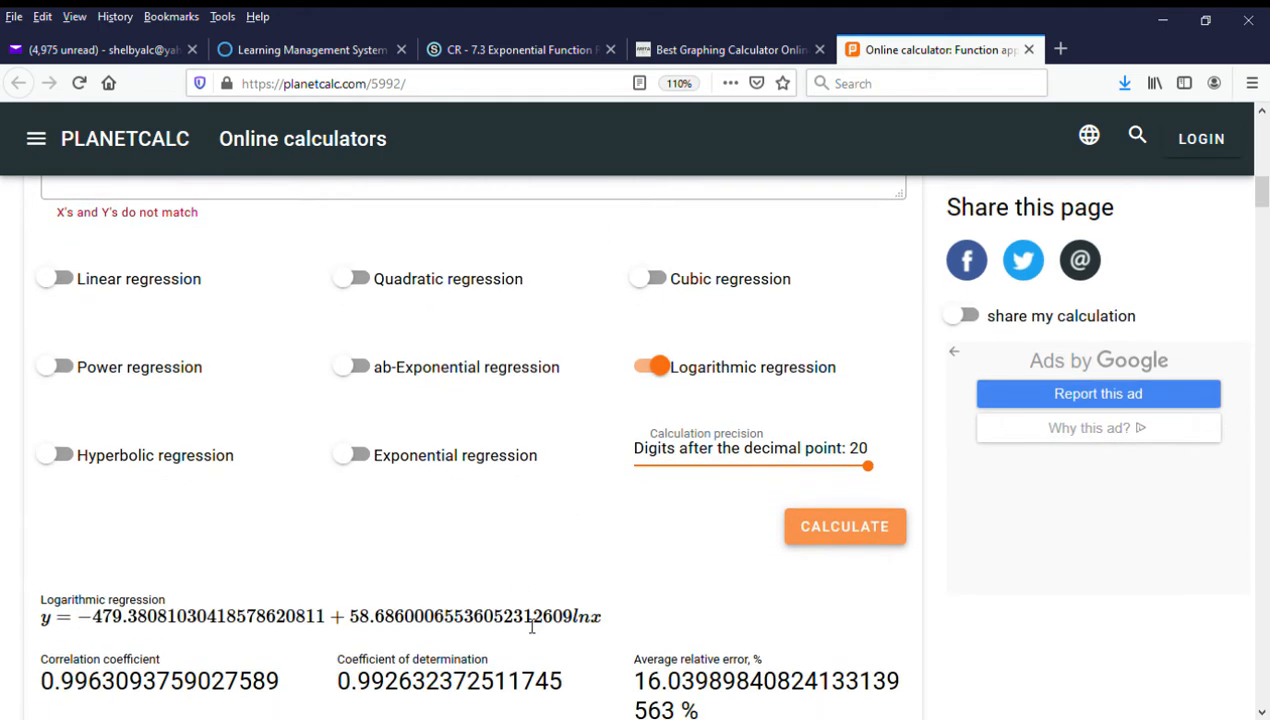
pyautogui.scroll(-3, 573, 606)
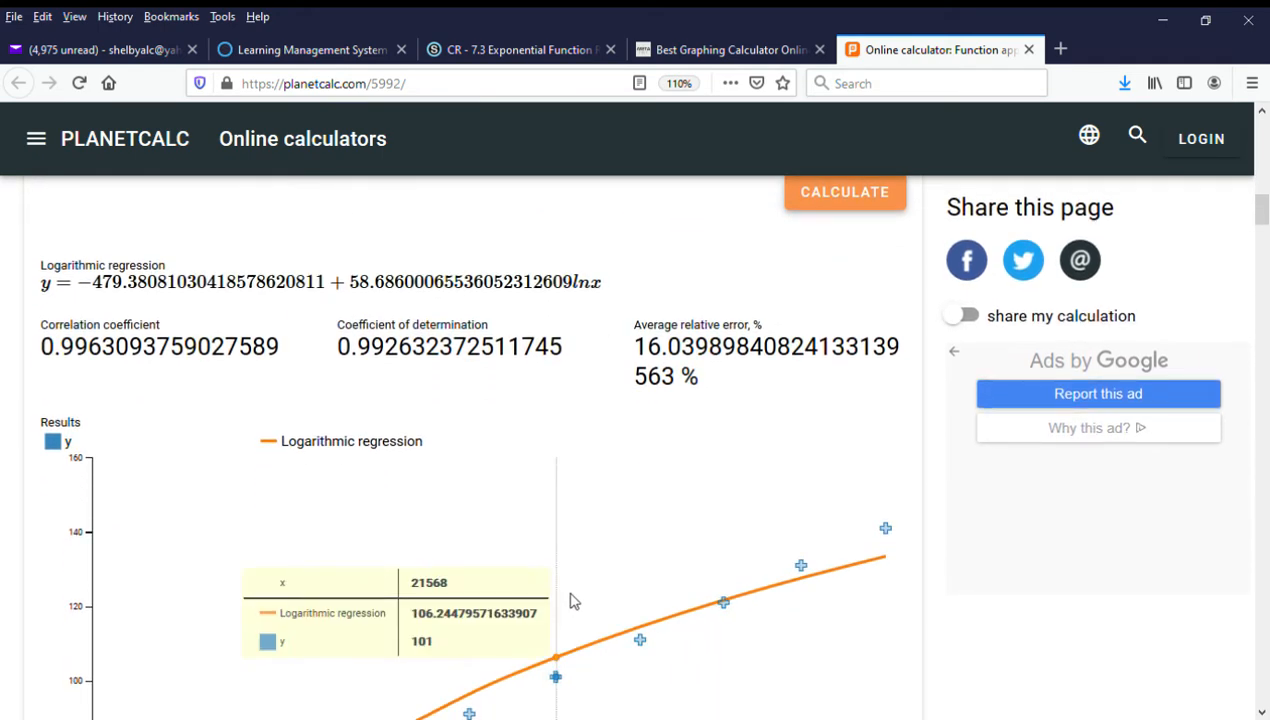
pyautogui.scroll(-2, 592, 588)
pyautogui.scroll(-3, 592, 588)
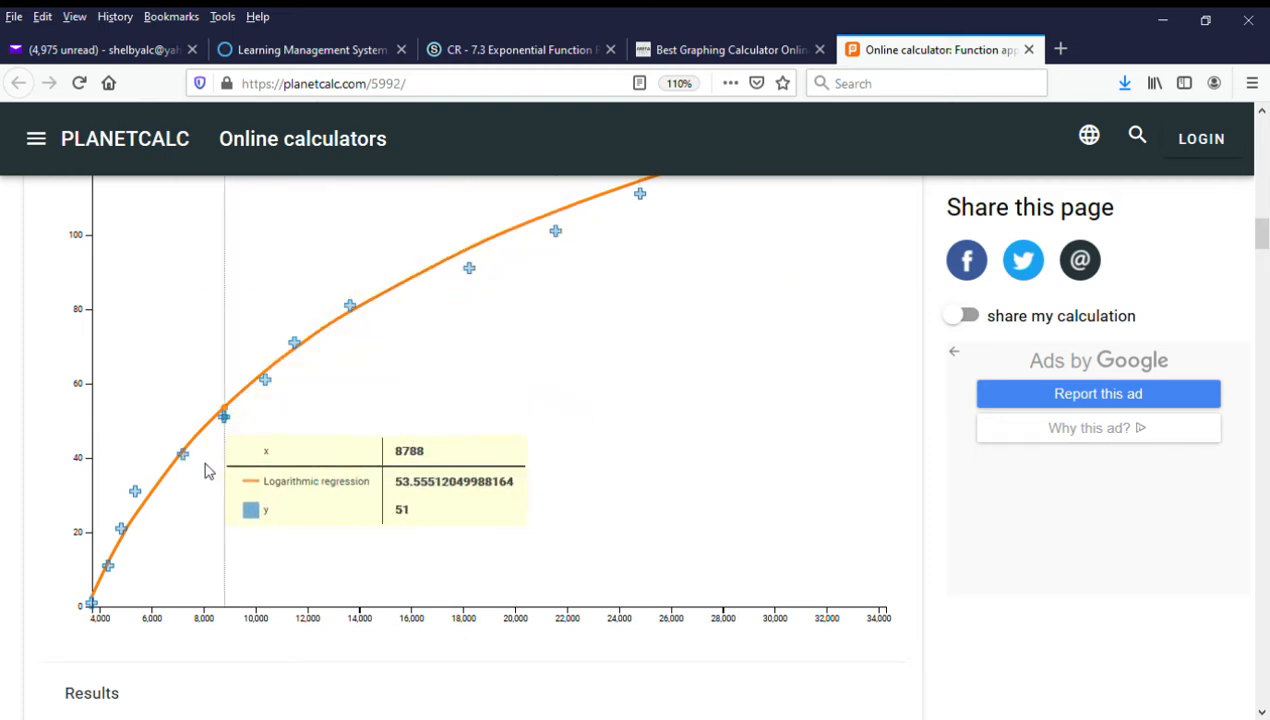
pyautogui.scroll(2, 205, 470)
pyautogui.scroll(1, 205, 470)
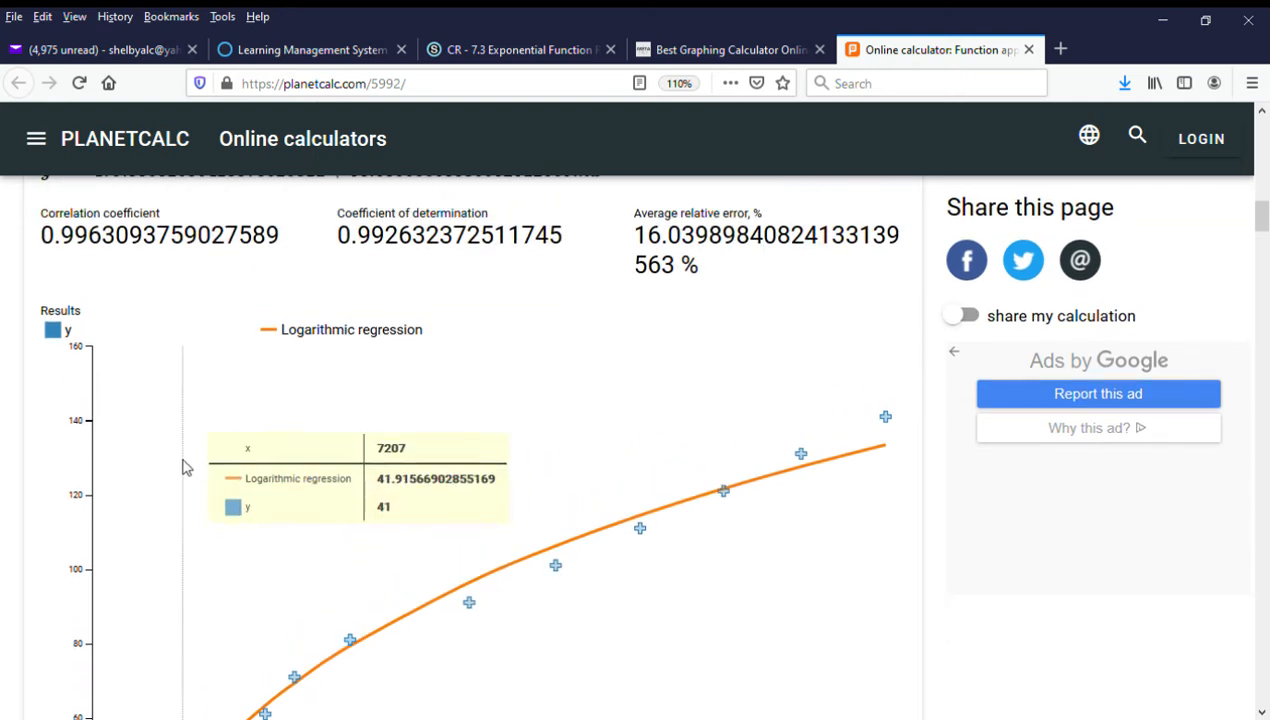
pyautogui.scroll(2, 183, 467)
pyautogui.moveTo(39, 358); pyautogui.dragTo(121, 366)
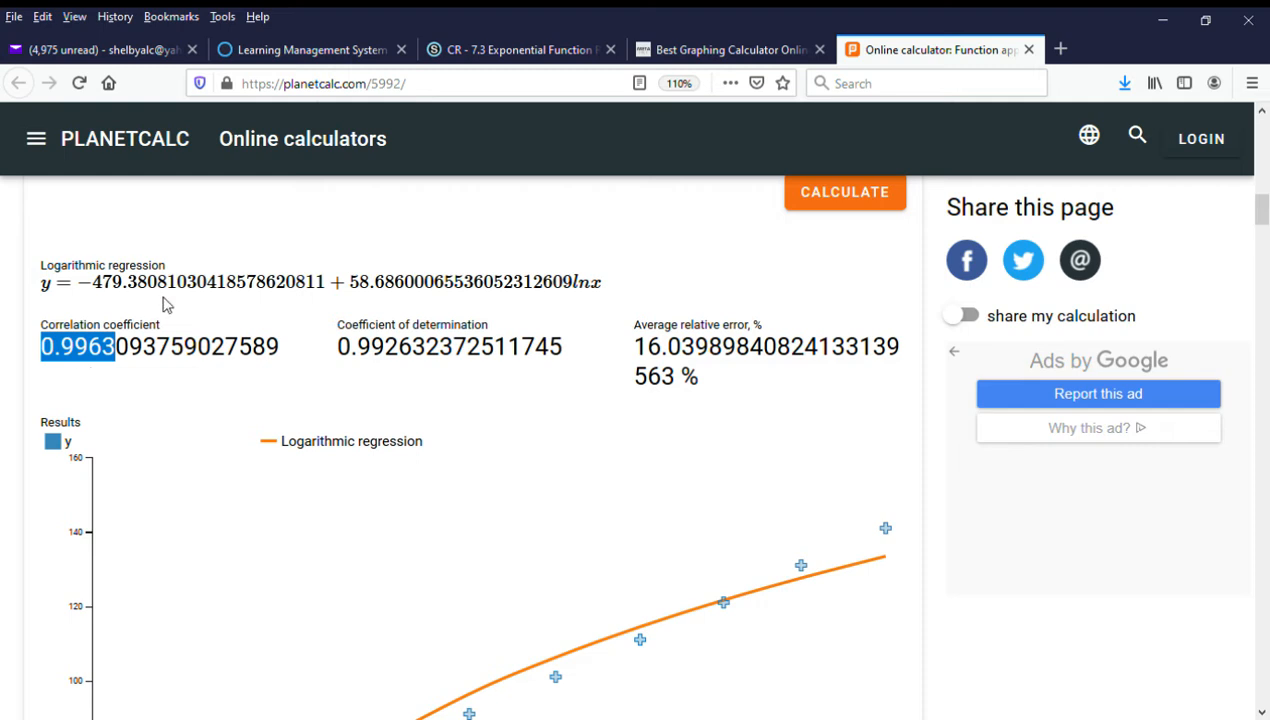
pyautogui.click(210, 315)
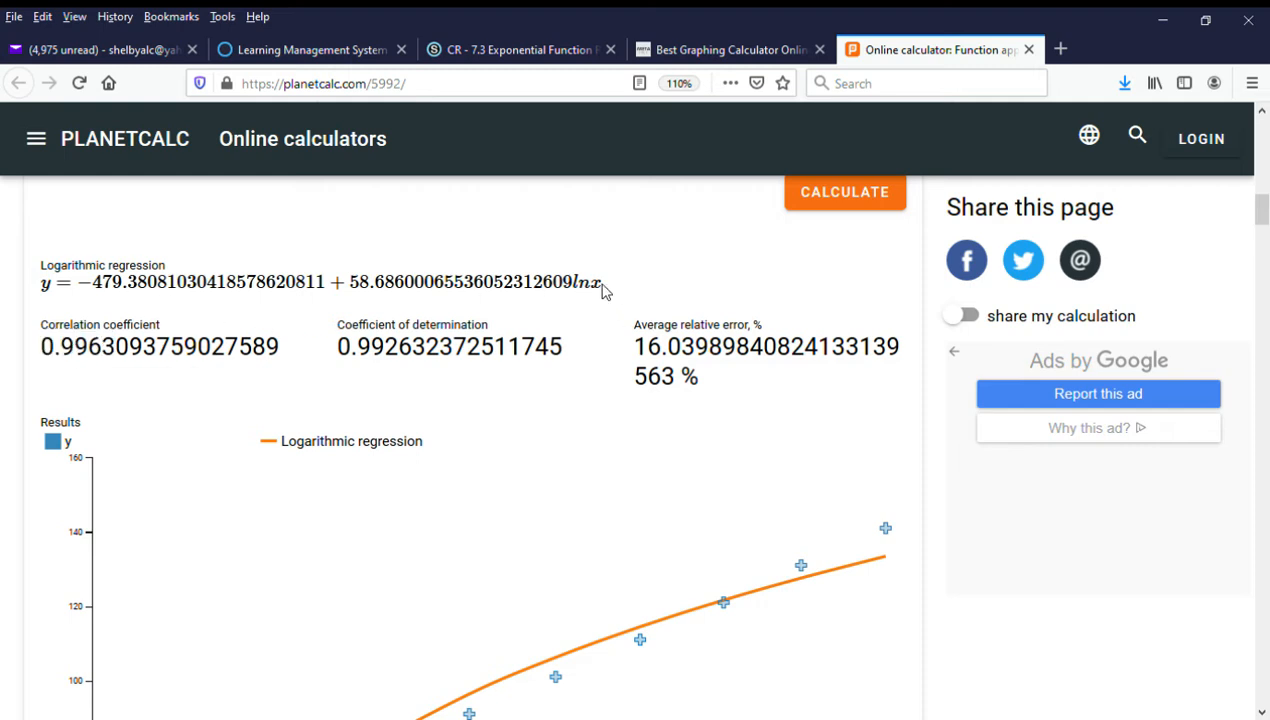
# Select the whole expression after the equals sign in the logarithmic regression equation.
pyautogui.moveTo(608, 289); pyautogui.dragTo(80, 288)
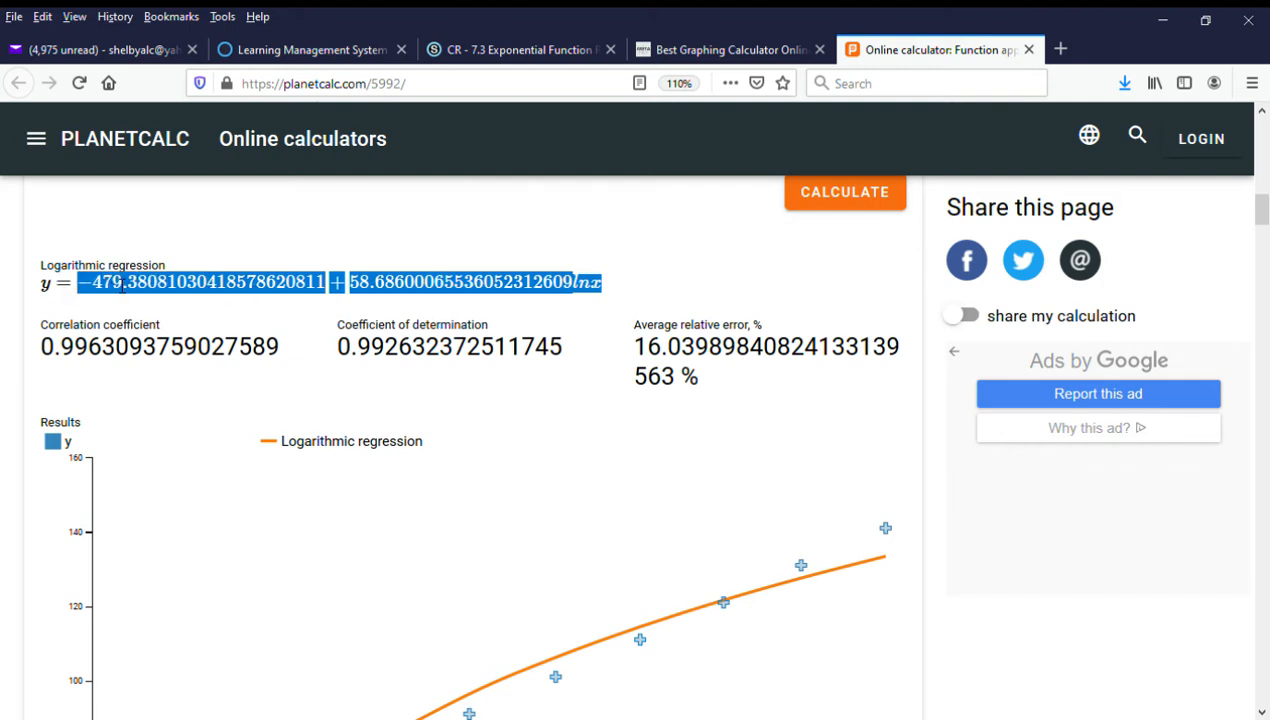
pyautogui.rightClick(238, 290)
pyautogui.click(600, 289)
pyautogui.moveTo(605, 291); pyautogui.dragTo(93, 297)
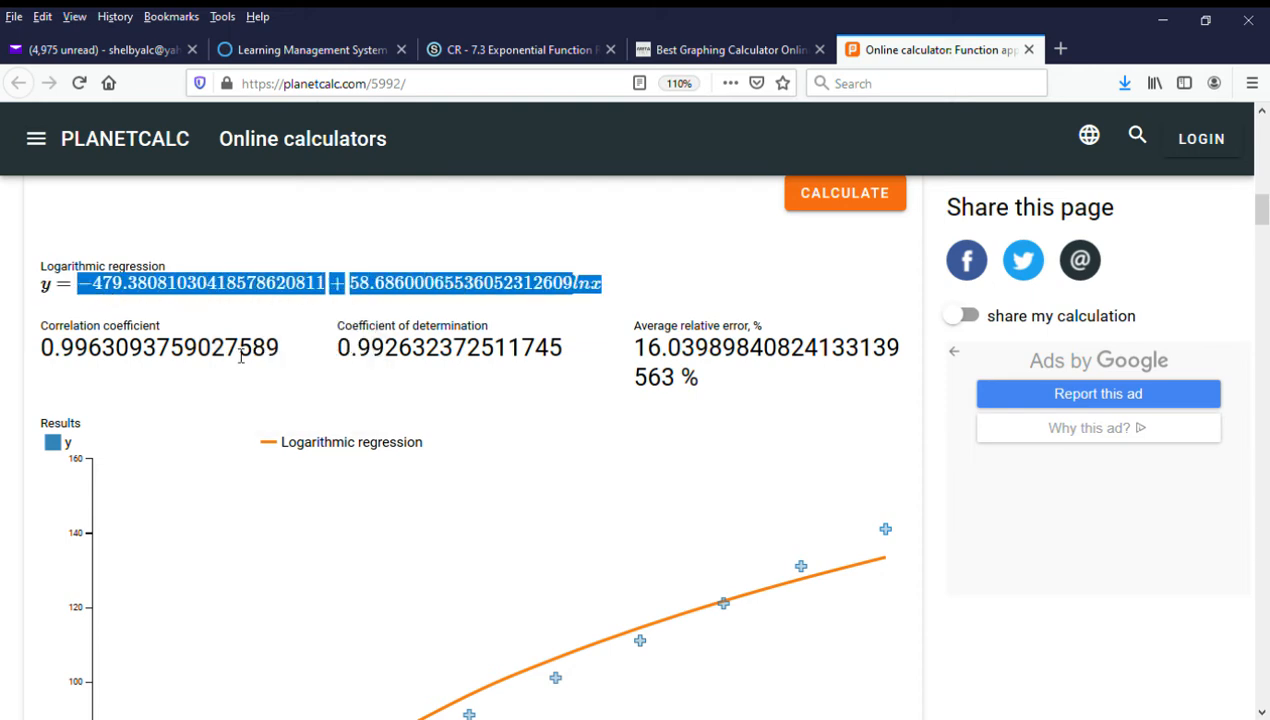
# Switch to the Meta-Calculator graphing page and compare its entered equation, including the minus sign and the ln(x) parentheses, with the regression result.
pyautogui.click(712, 56)
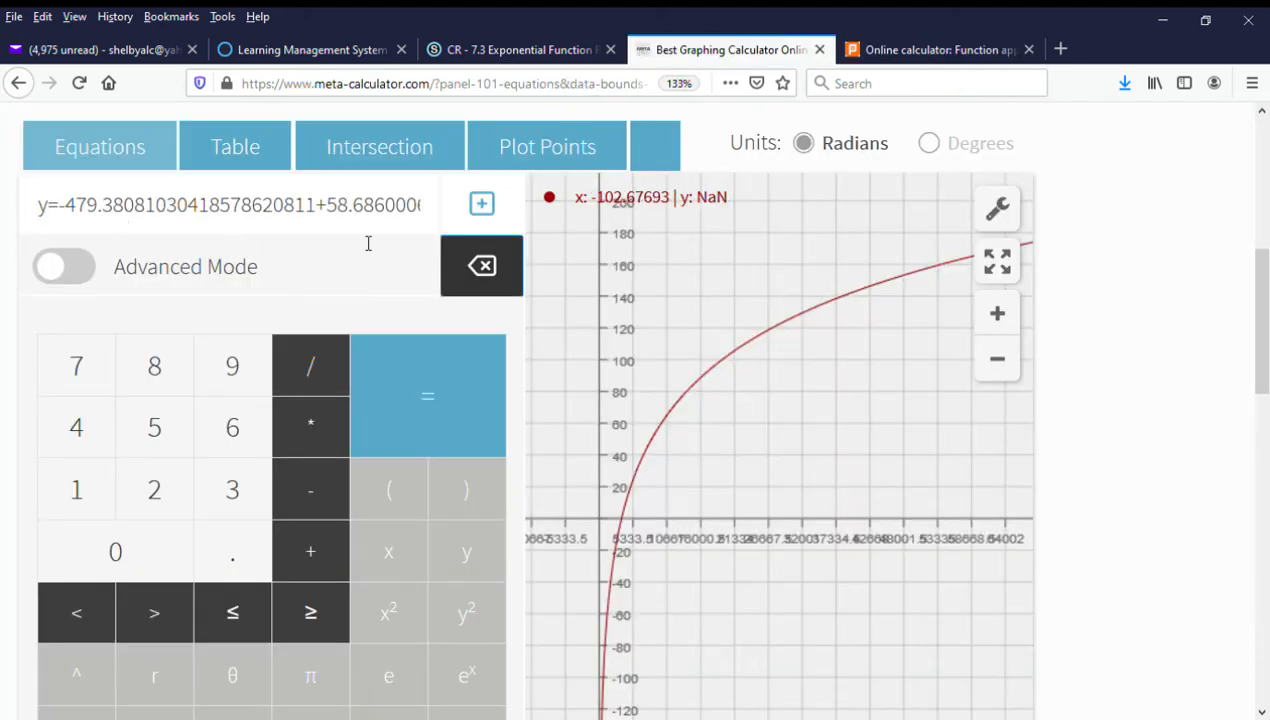
pyautogui.click(66, 217)
pyautogui.hotkey('shift', 'Left')
pyautogui.click(935, 50)
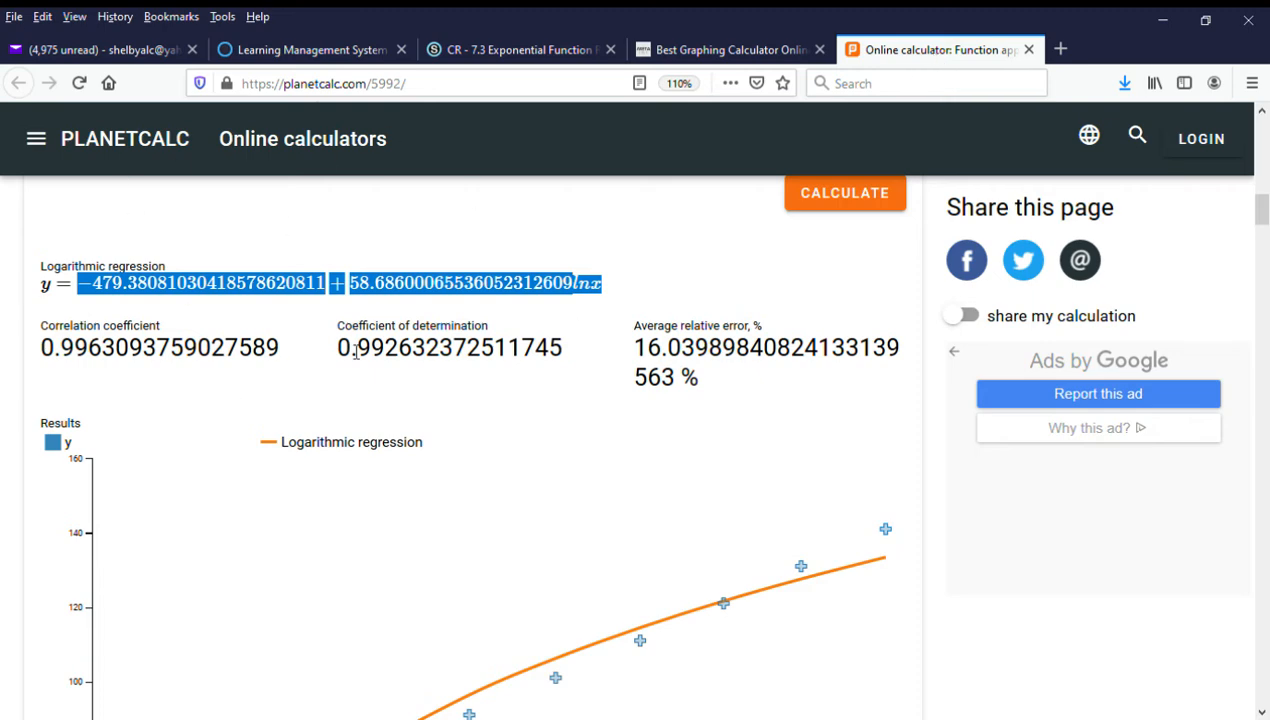
pyautogui.click(712, 54)
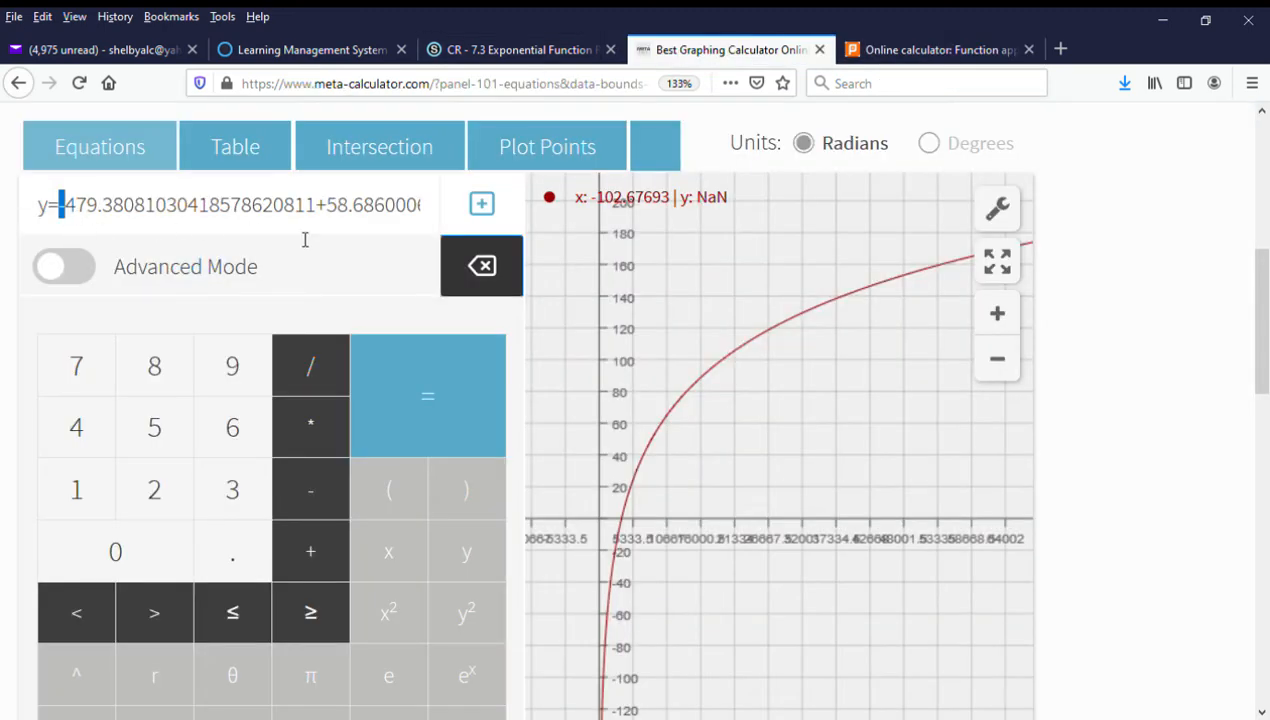
pyautogui.press('Right')
pyautogui.press('Right')
pyautogui.press('Right')
pyautogui.press('Right')
pyautogui.press('Right')
pyautogui.press('Right')
pyautogui.press('Right')
pyautogui.press('Right')
pyautogui.press('Right')
pyautogui.press('Right')
pyautogui.press('Right')
pyautogui.press('Right')
pyautogui.press('Right')
pyautogui.press('Right')
pyautogui.press('Right')
pyautogui.press('Right')
pyautogui.press('Right')
pyautogui.press('Right')
pyautogui.press('Right')
pyautogui.press('Right')
pyautogui.press('Right')
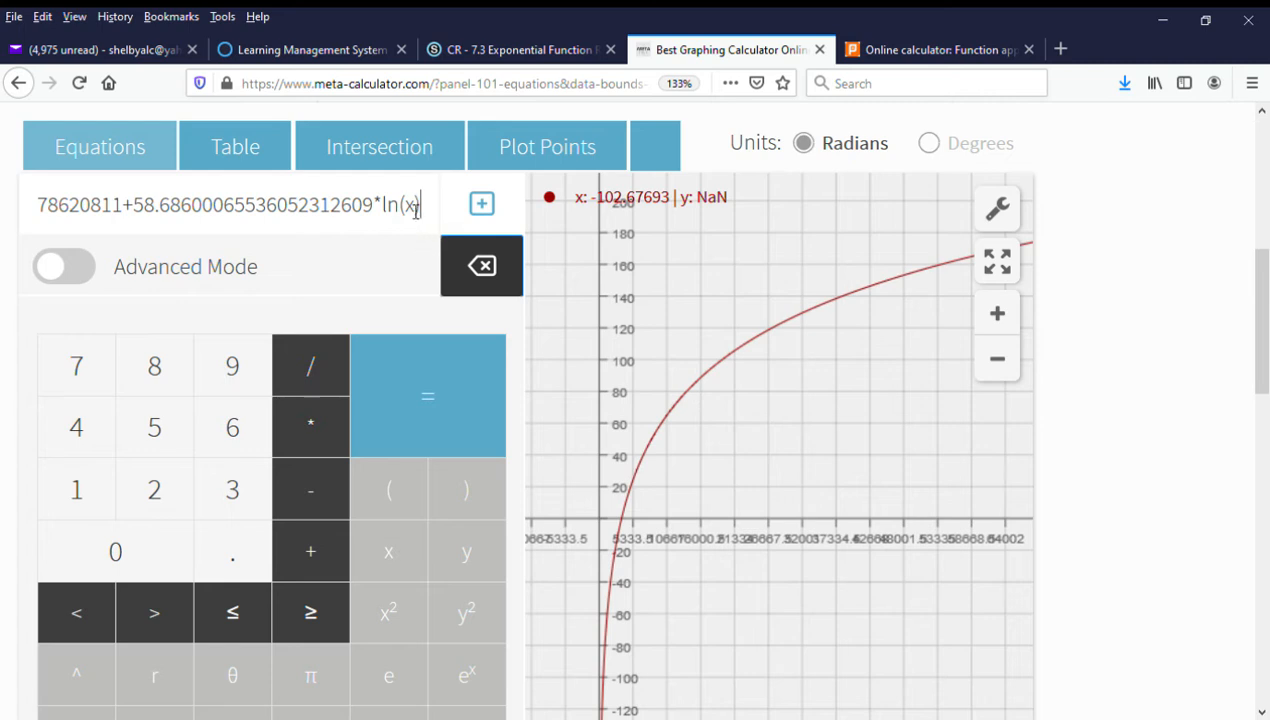
pyautogui.doubleClick(408, 213)
pyautogui.doubleClick(427, 215)
pyautogui.click(907, 52)
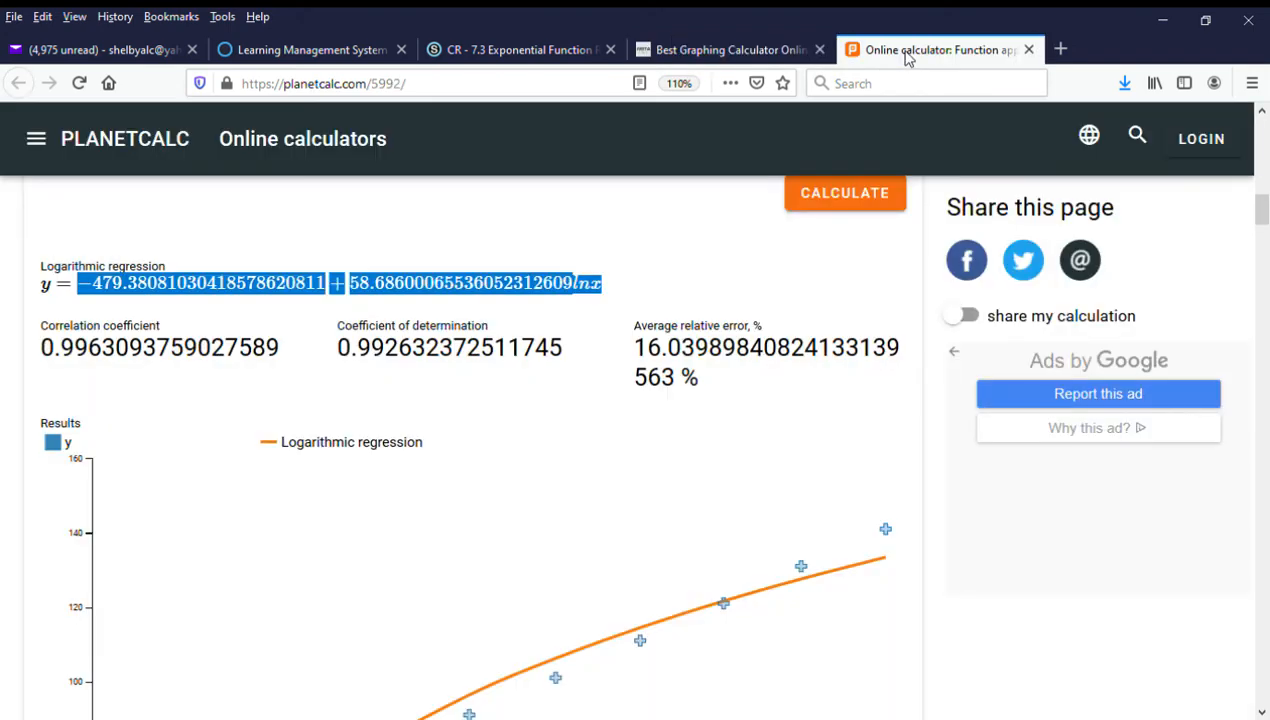
pyautogui.click(755, 48)
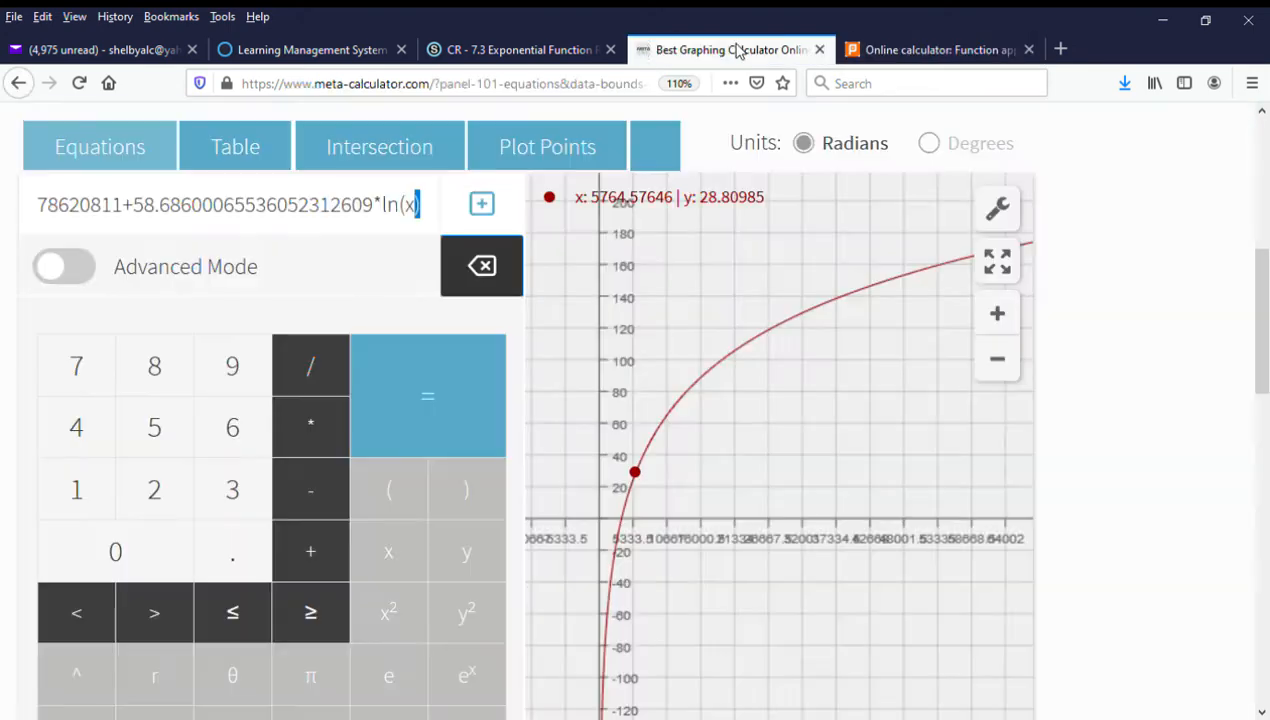
# Delete the multiplication sign before ln(x) in the entered equation and check the parenthesis closing it.
pyautogui.doubleClick(379, 210)
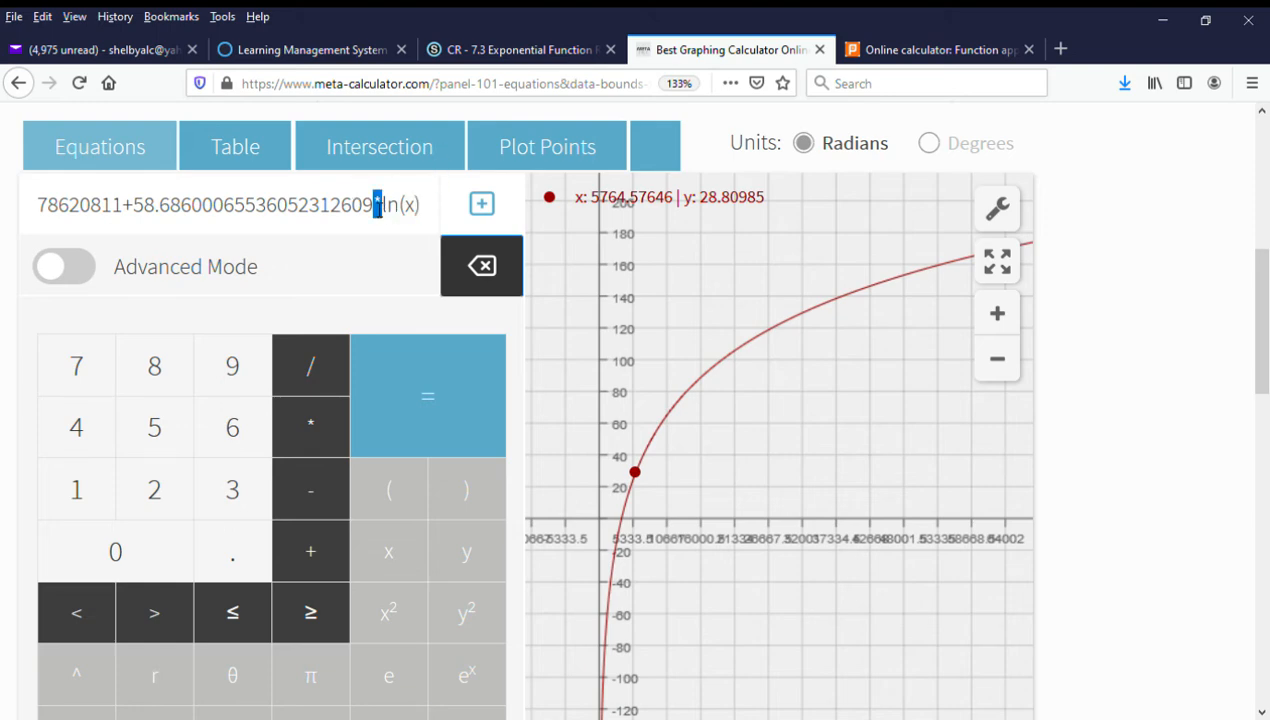
pyautogui.press('BackSpace')
pyautogui.scroll(-5, 414, 385)
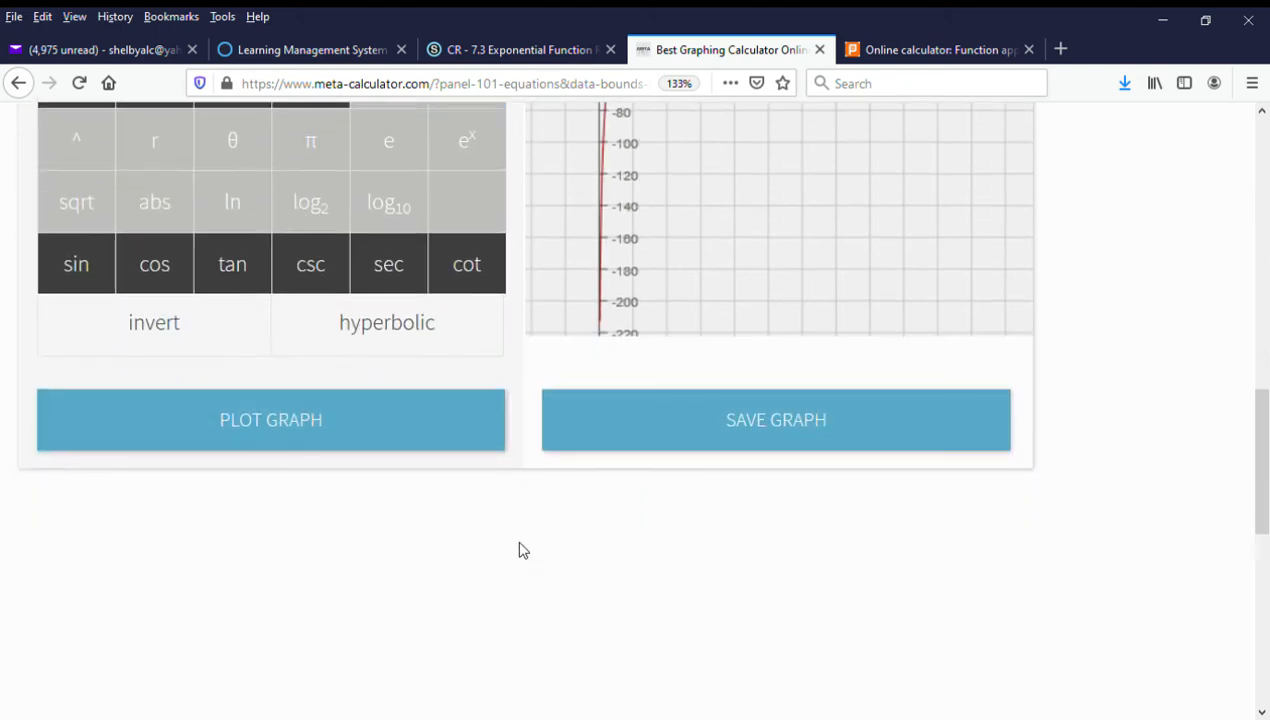
pyautogui.click(510, 464)
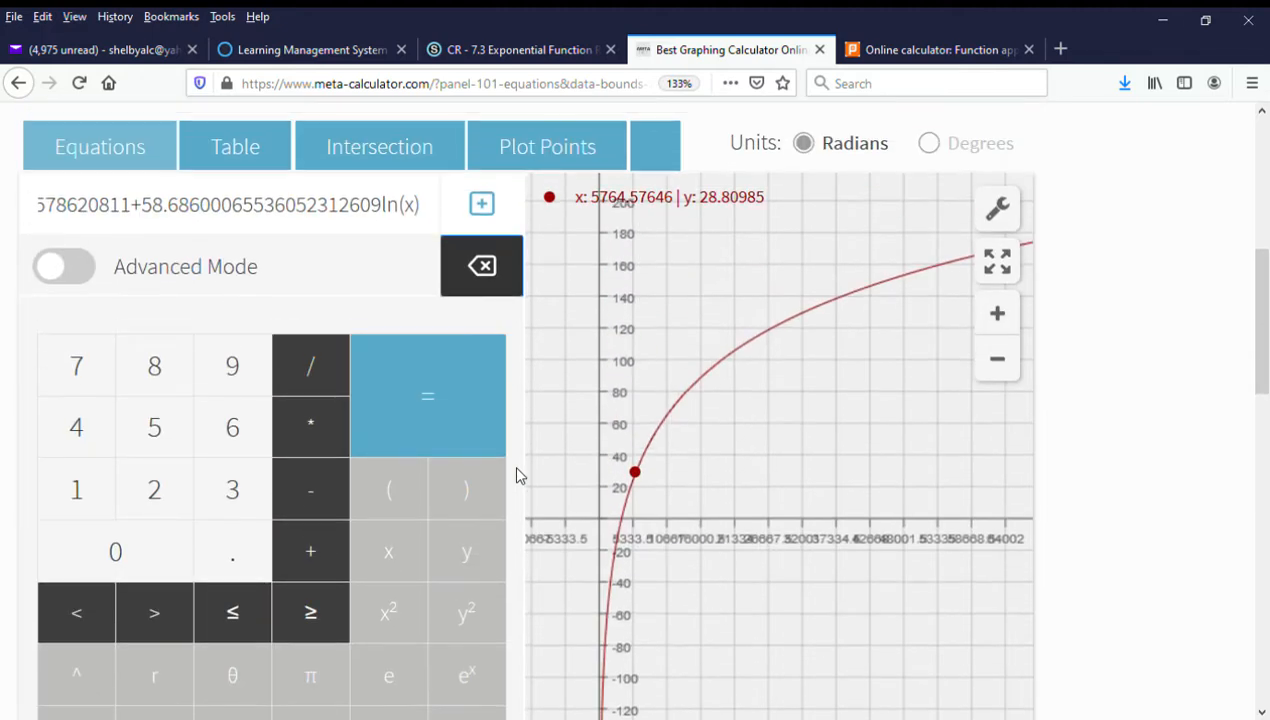
pyautogui.click(433, 210)
pyautogui.doubleClick(424, 209)
pyautogui.click(412, 222)
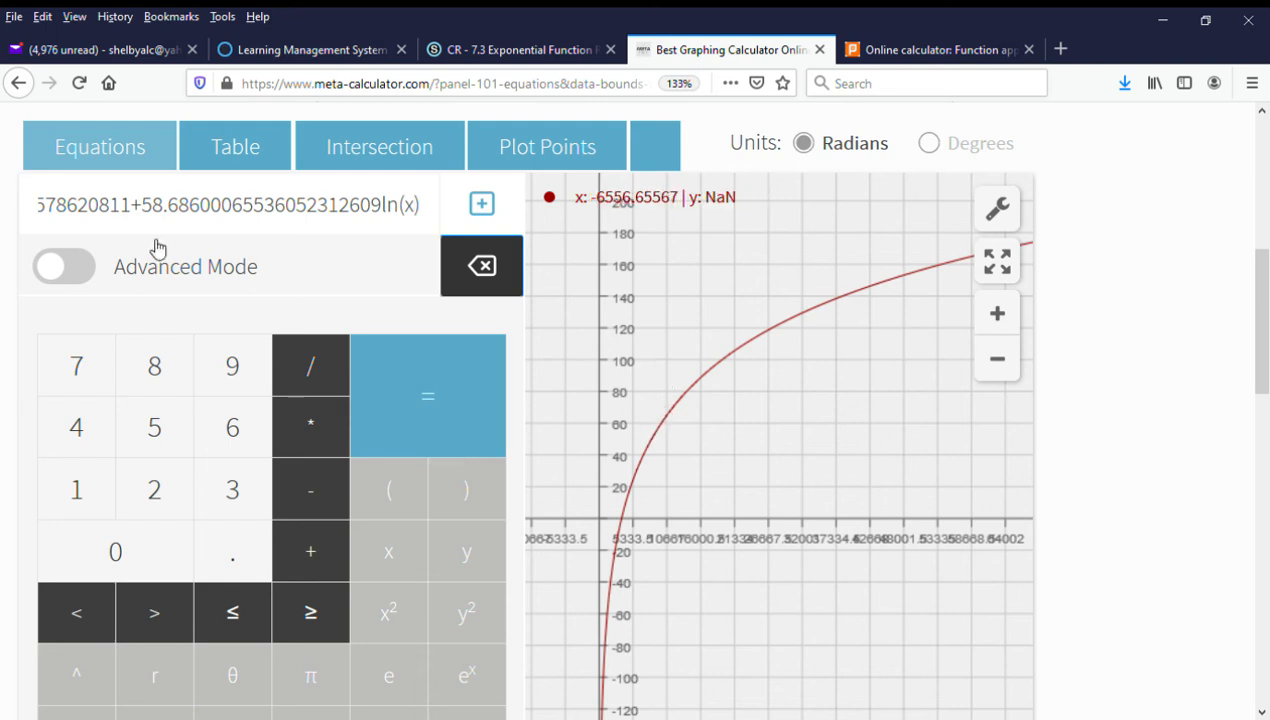
# Create a coordinate table for the logarithmic equation, starting x at 20000 with an interval of 1.
pyautogui.click(236, 152)
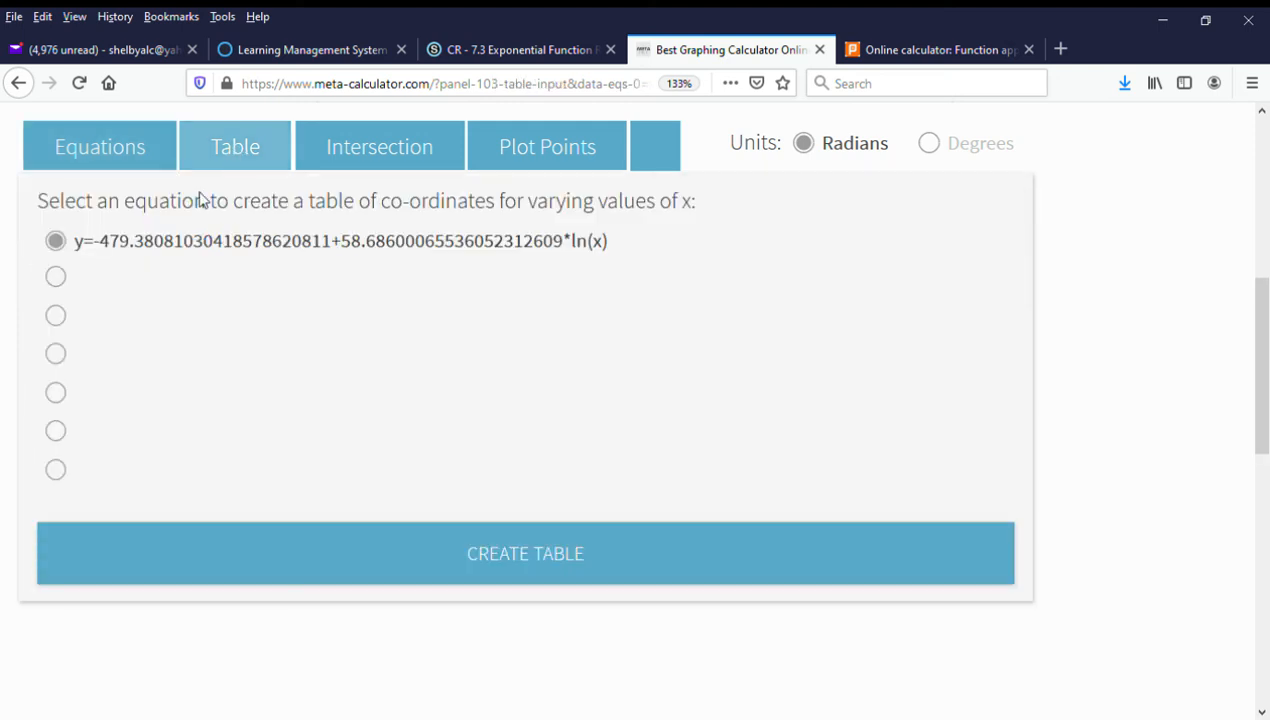
pyautogui.click(542, 567)
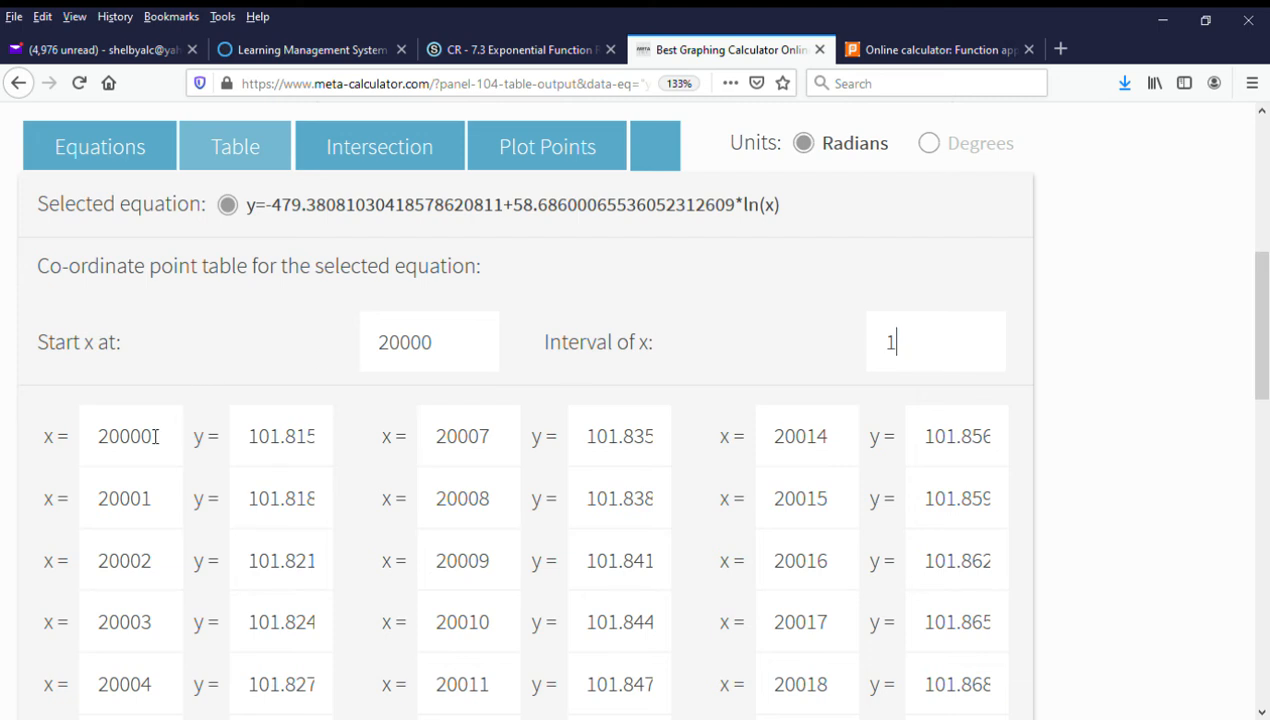
# Read the y value for x = 20000 in the table and check the ln term of the selected equation.
pyautogui.moveTo(96, 441); pyautogui.dragTo(174, 443)
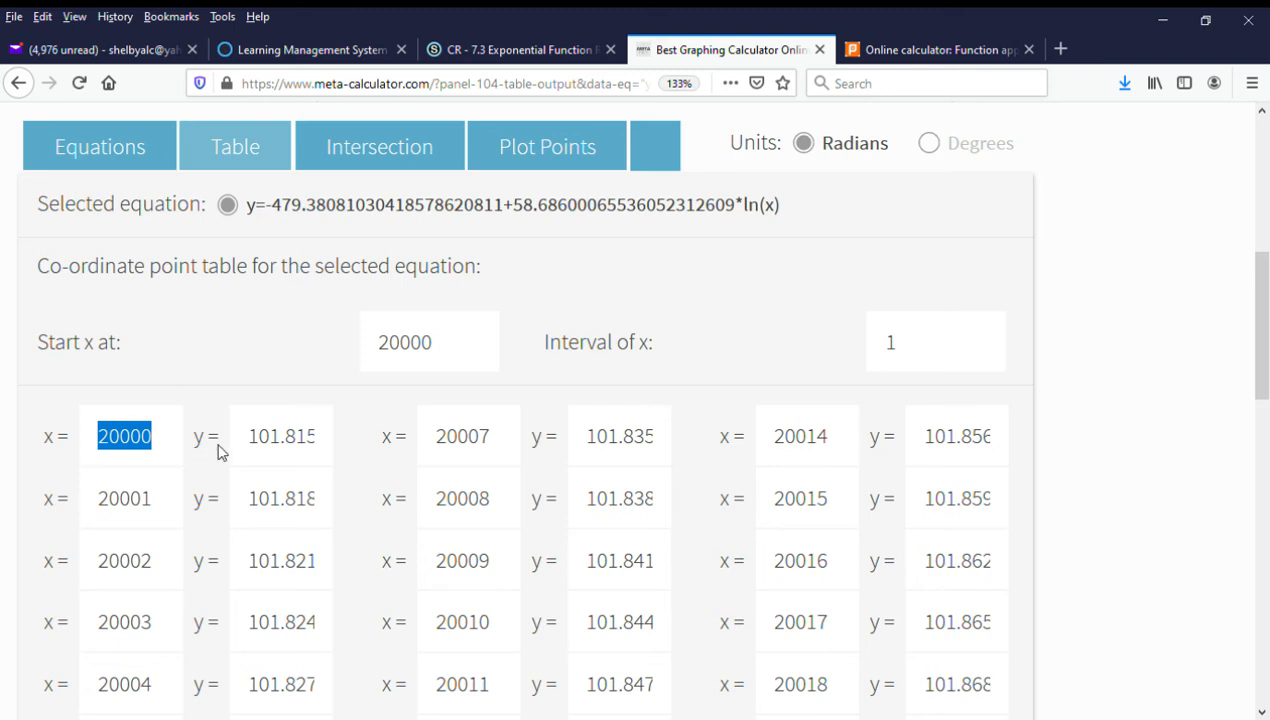
pyautogui.moveTo(250, 439); pyautogui.dragTo(329, 453)
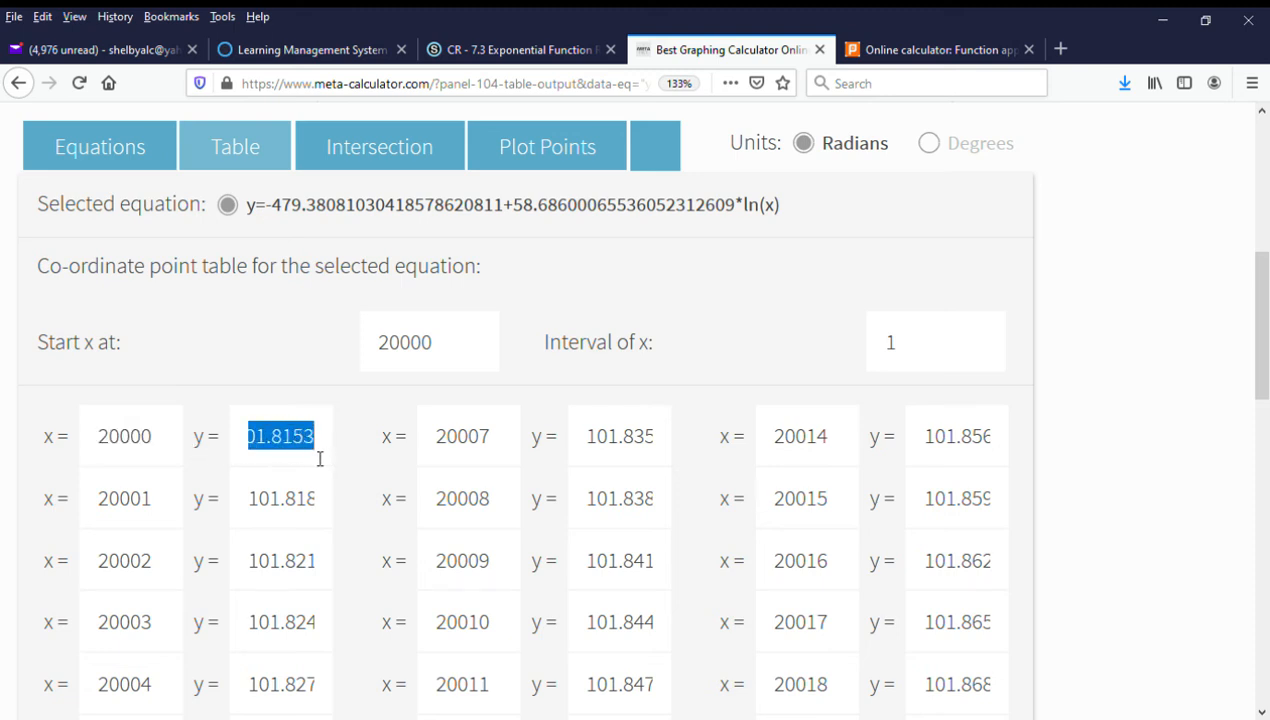
pyautogui.click(258, 451)
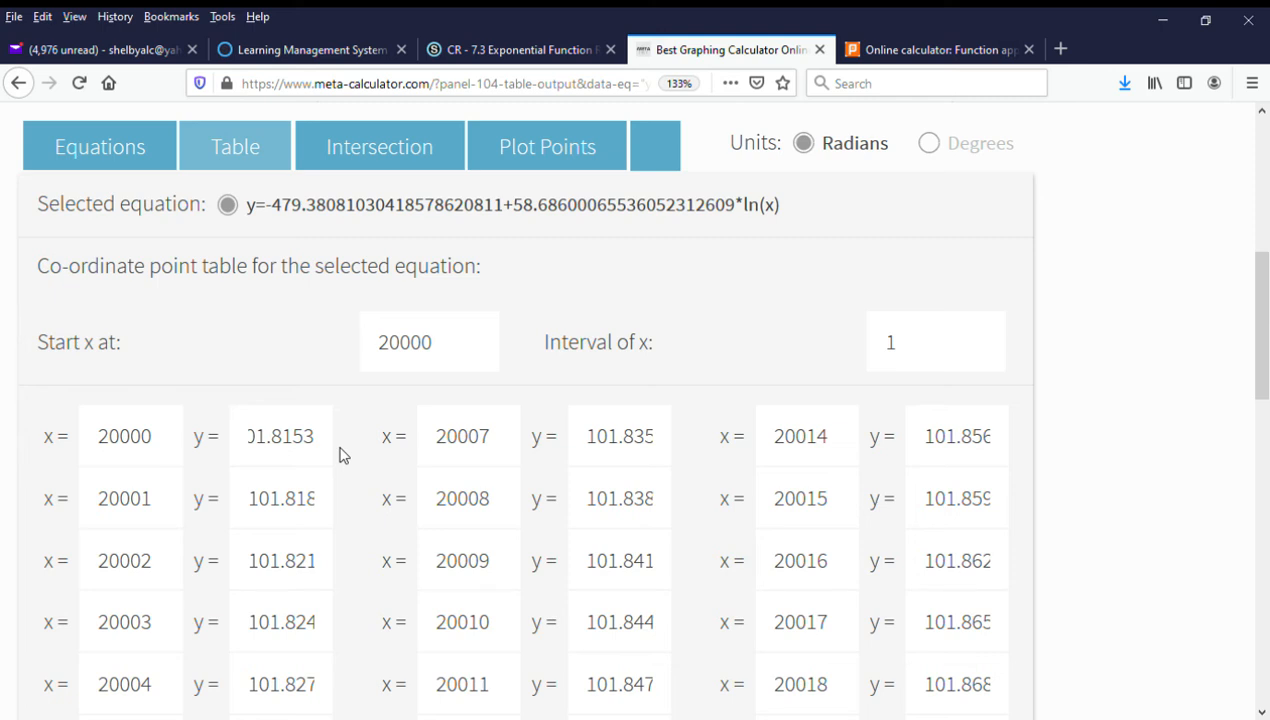
pyautogui.press('Left')
pyautogui.press('Left')
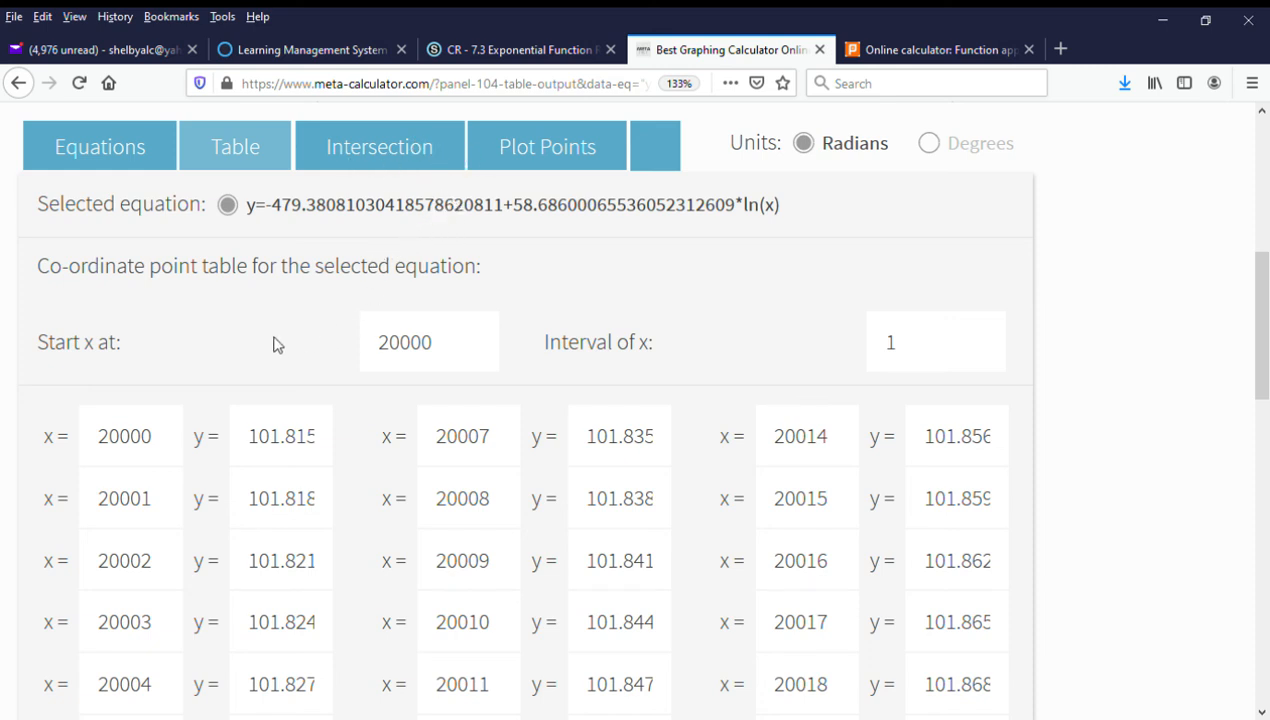
pyautogui.scroll(1, 310, 370)
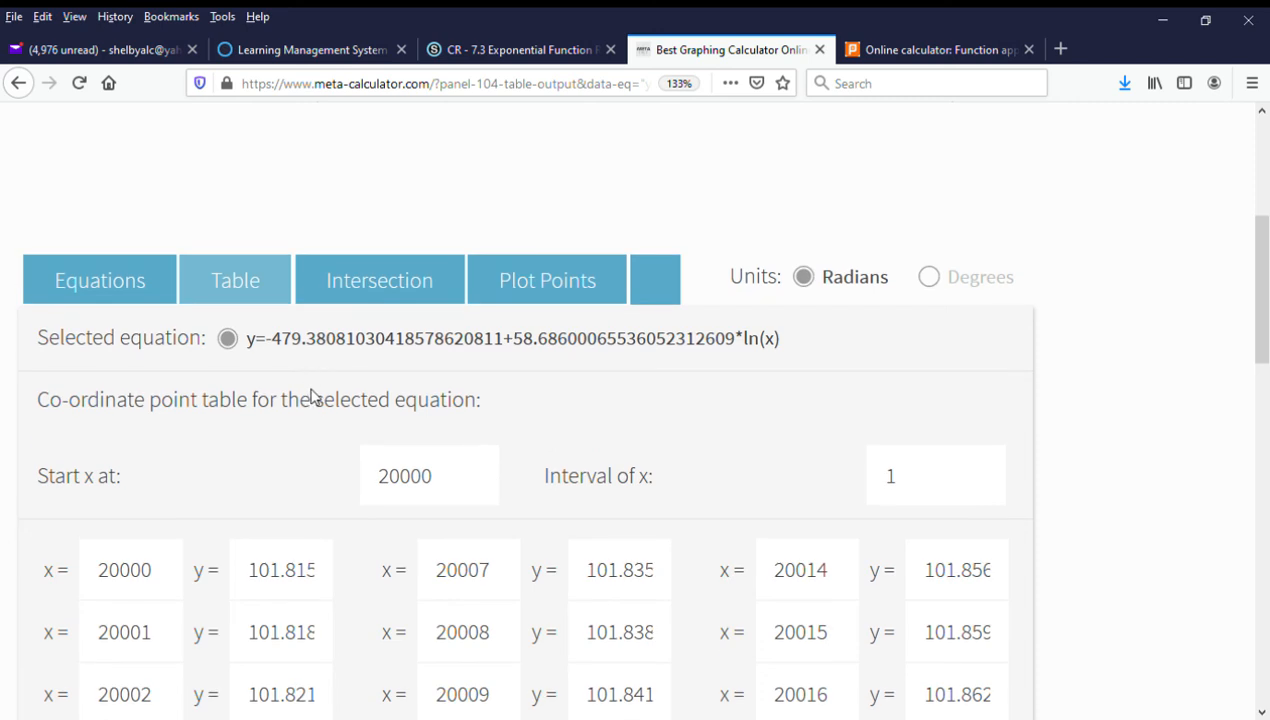
pyautogui.scroll(-1, 360, 378)
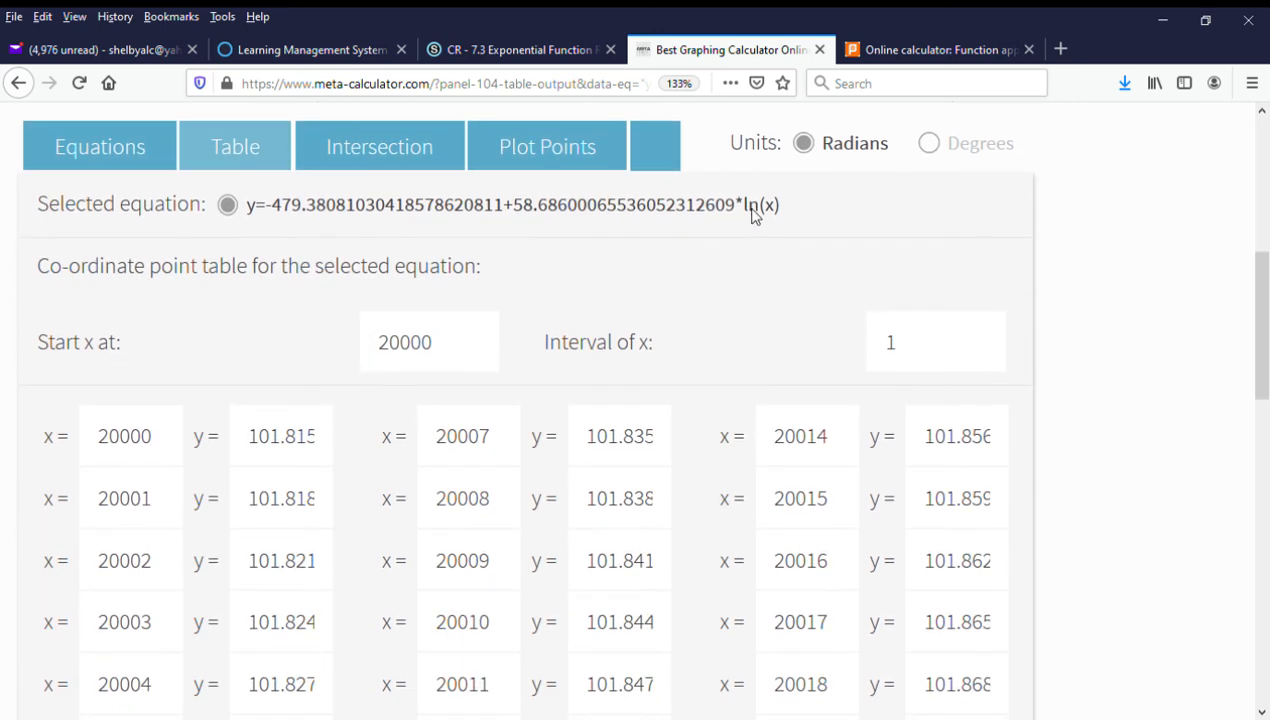
pyautogui.moveTo(745, 207); pyautogui.dragTo(757, 218)
pyautogui.click(753, 236)
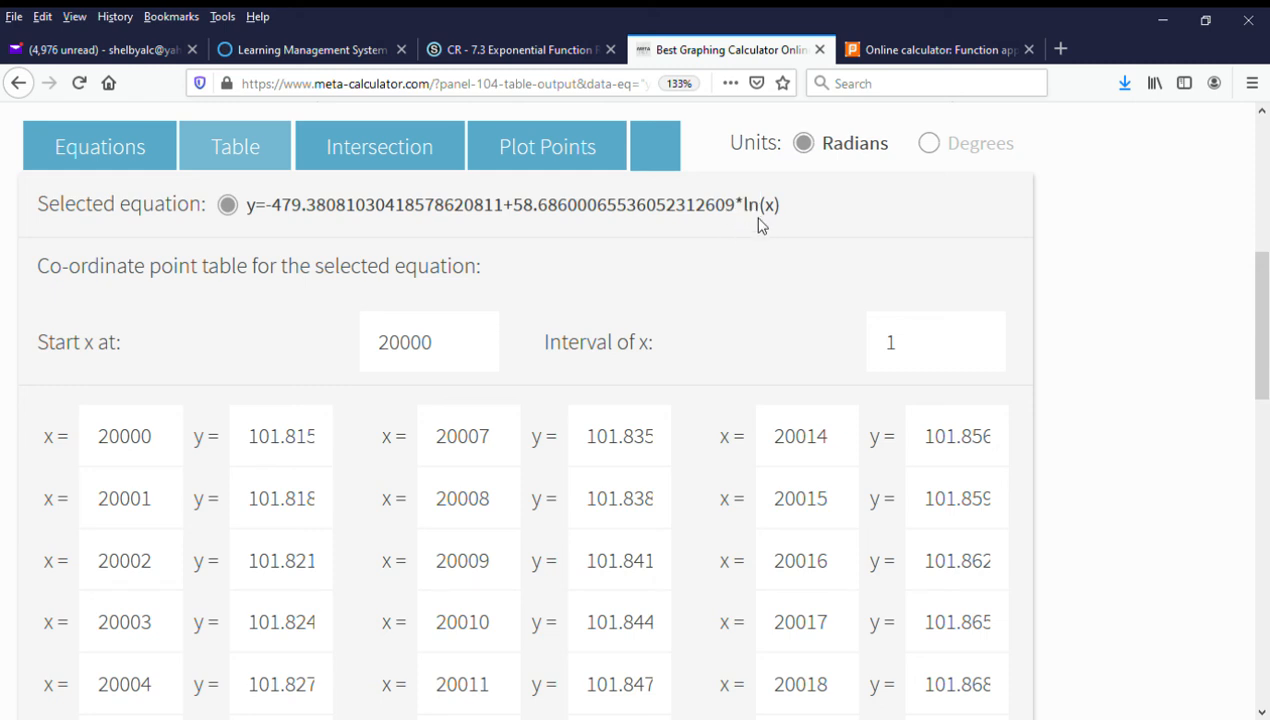